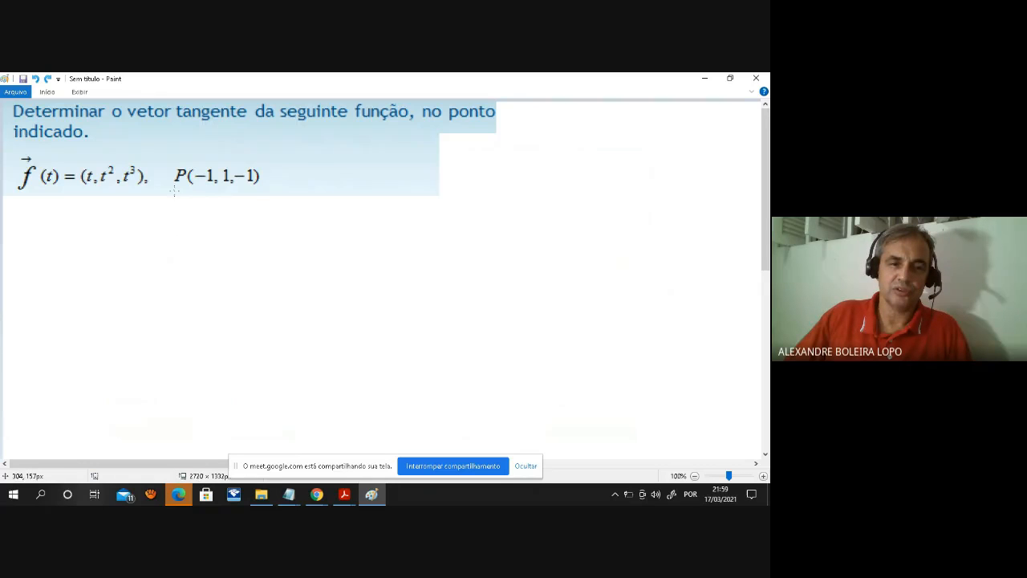
# Underline the point P(-1, 1, -1) and handwrite the heading "ACHAR t" below the given function.
pyautogui.moveTo(173, 191); pyautogui.dragTo(267, 191)
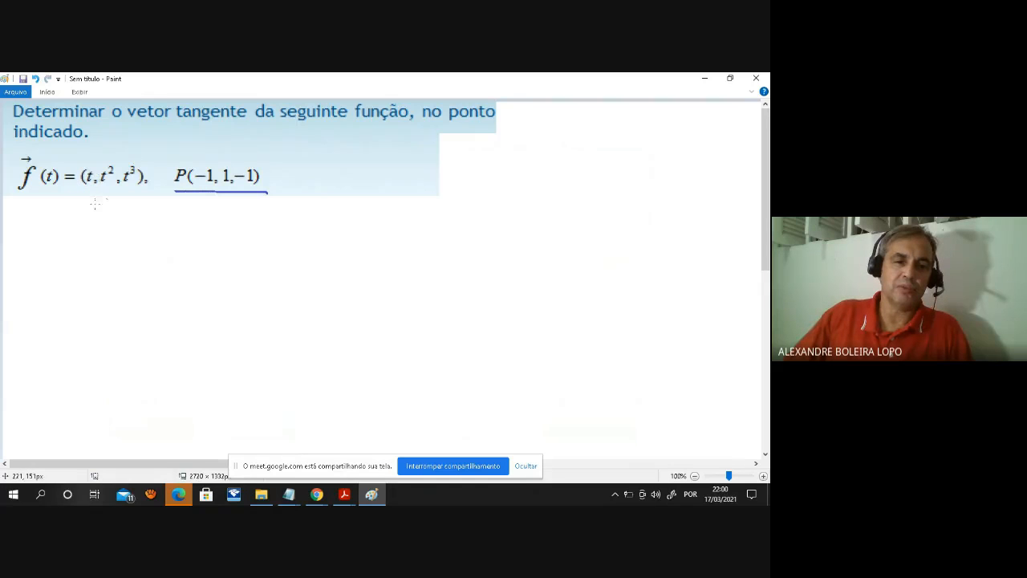
pyautogui.moveTo(30, 212)
pyautogui.mouseDown()
pyautogui.moveTo(31, 230)
pyautogui.moveTo(59, 232)
pyautogui.moveTo(84, 219)
pyautogui.moveTo(141, 229)
pyautogui.moveTo(141, 212)
pyautogui.mouseUp()
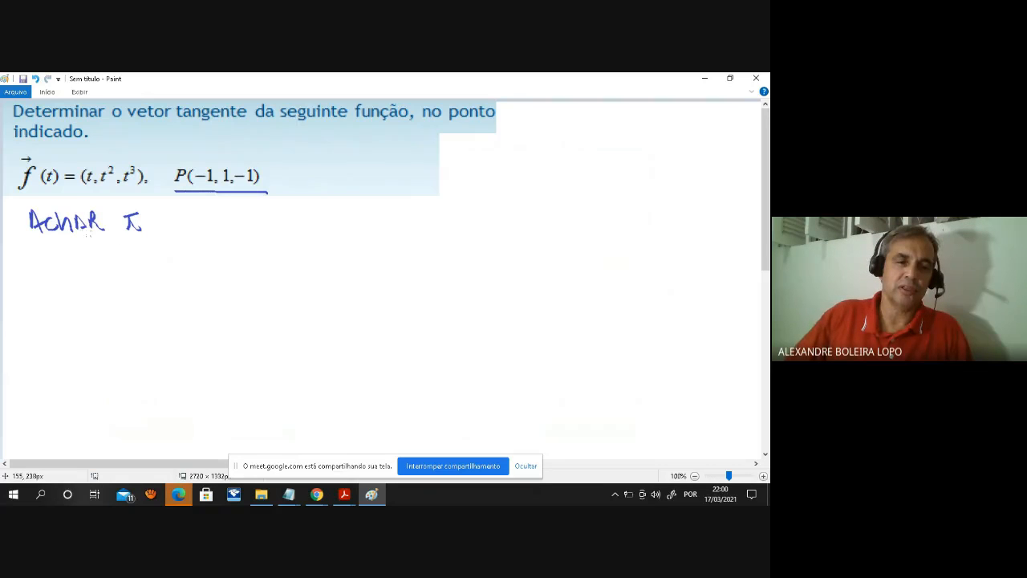
# Draw an arrow linking component t to P's first coordinate and handwrite x = t = -1 below the heading.
pyautogui.moveTo(90, 165)
pyautogui.mouseDown()
pyautogui.moveTo(104, 138)
pyautogui.moveTo(183, 134)
pyautogui.moveTo(207, 166)
pyautogui.mouseUp()
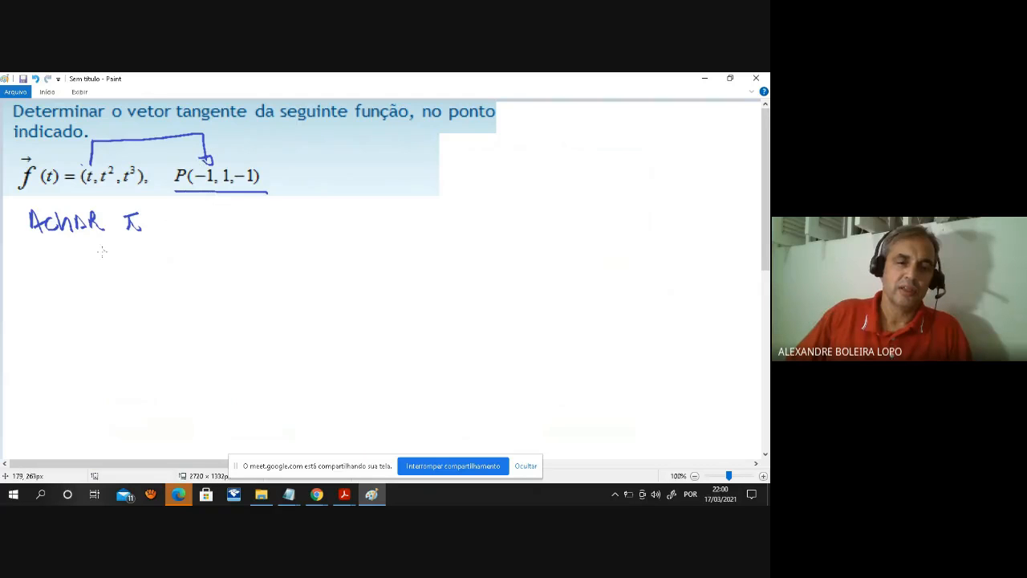
pyautogui.moveTo(13, 262); pyautogui.dragTo(30, 280)
pyautogui.moveTo(31, 260)
pyautogui.mouseDown()
pyautogui.moveTo(10, 281)
pyautogui.moveTo(44, 266)
pyautogui.mouseUp()
pyautogui.moveTo(37, 274); pyautogui.dragTo(49, 273)
pyautogui.moveTo(55, 259); pyautogui.dragTo(66, 273)
pyautogui.moveTo(45, 259)
pyautogui.mouseDown()
pyautogui.moveTo(64, 254)
pyautogui.moveTo(88, 274)
pyautogui.mouseUp()
pyautogui.moveTo(90, 271); pyautogui.dragTo(118, 281)
# Handwrite y = t² = 1 = ²√1 = ±1 below the x equation and link t² to P's second coordinate with an arrow.
pyautogui.moveTo(10, 303); pyautogui.dragTo(18, 319)
pyautogui.moveTo(26, 302)
pyautogui.mouseDown()
pyautogui.moveTo(16, 334)
pyautogui.moveTo(50, 311)
pyautogui.mouseUp()
pyautogui.moveTo(40, 320); pyautogui.dragTo(51, 319)
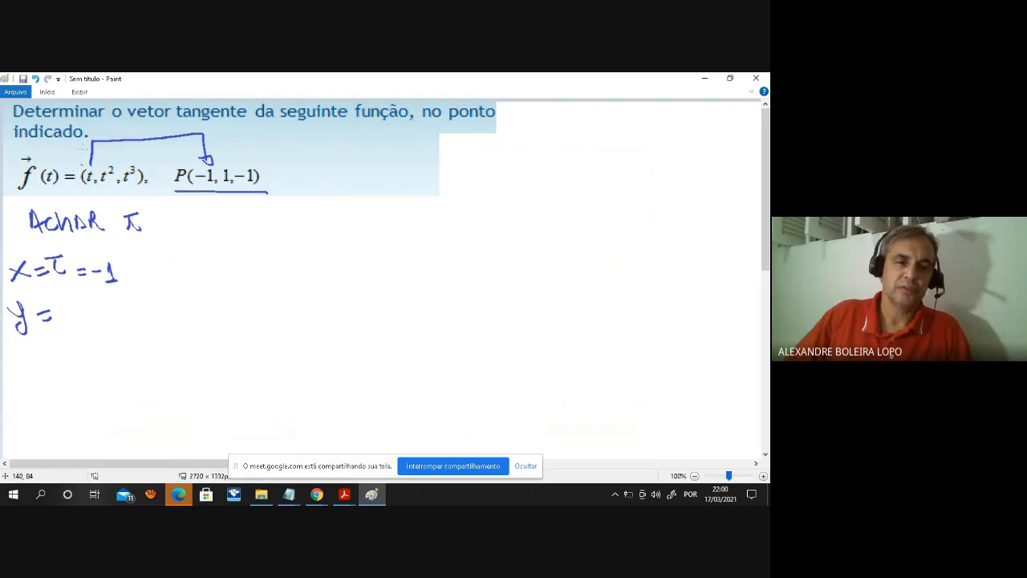
pyautogui.moveTo(105, 160)
pyautogui.mouseDown()
pyautogui.moveTo(234, 149)
pyautogui.moveTo(227, 161)
pyautogui.mouseUp()
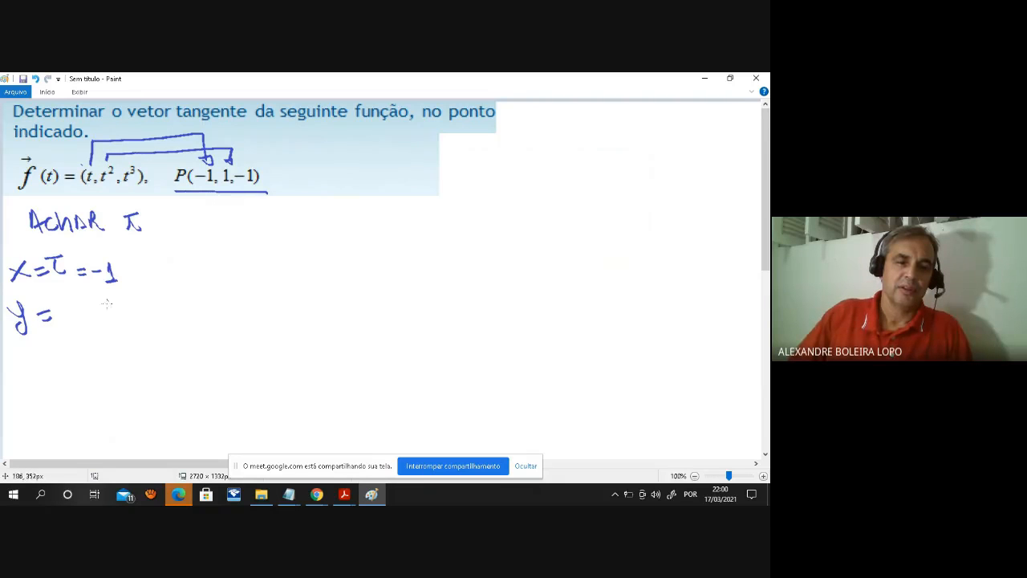
pyautogui.moveTo(65, 302)
pyautogui.mouseDown()
pyautogui.moveTo(58, 324)
pyautogui.moveTo(73, 300)
pyautogui.mouseUp()
pyautogui.moveTo(67, 294); pyautogui.dragTo(114, 319)
pyautogui.moveTo(116, 308)
pyautogui.mouseDown()
pyautogui.moveTo(142, 314)
pyautogui.moveTo(143, 286)
pyautogui.moveTo(175, 281)
pyautogui.moveTo(175, 297)
pyautogui.mouseUp()
pyautogui.moveTo(126, 284)
pyautogui.mouseDown()
pyautogui.moveTo(158, 311)
pyautogui.moveTo(190, 300)
pyautogui.mouseUp()
pyautogui.moveTo(180, 308); pyautogui.dragTo(211, 293)
pyautogui.moveTo(204, 287)
pyautogui.mouseDown()
pyautogui.moveTo(204, 305)
pyautogui.moveTo(232, 317)
pyautogui.mouseUp()
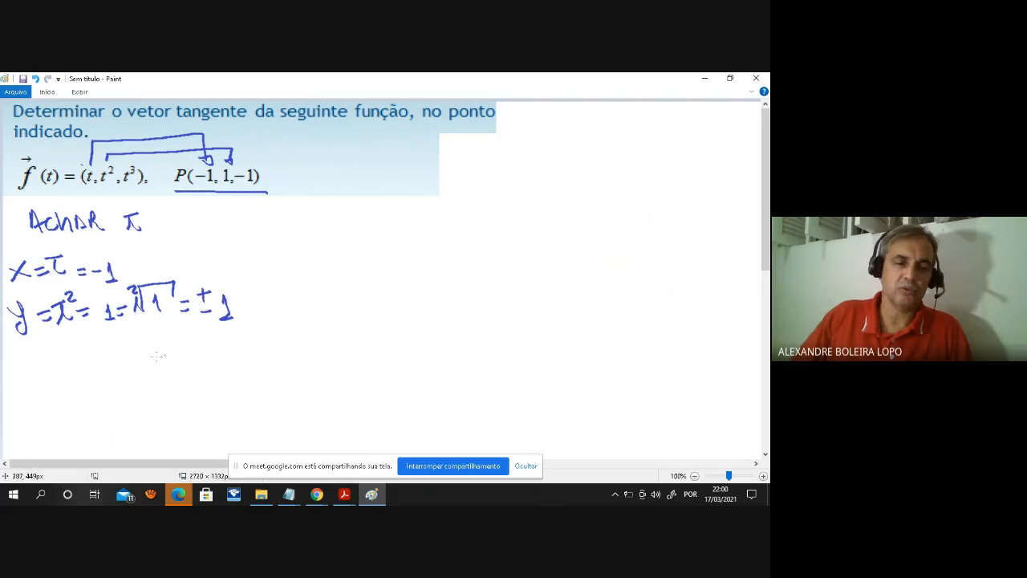
# Handwrite z = t³ = -1 = ³√-1 = -1 below the y equation and link t³ to P's third coordinate with a line.
pyautogui.moveTo(11, 355)
pyautogui.mouseDown()
pyautogui.moveTo(29, 369)
pyautogui.moveTo(52, 365)
pyautogui.mouseUp()
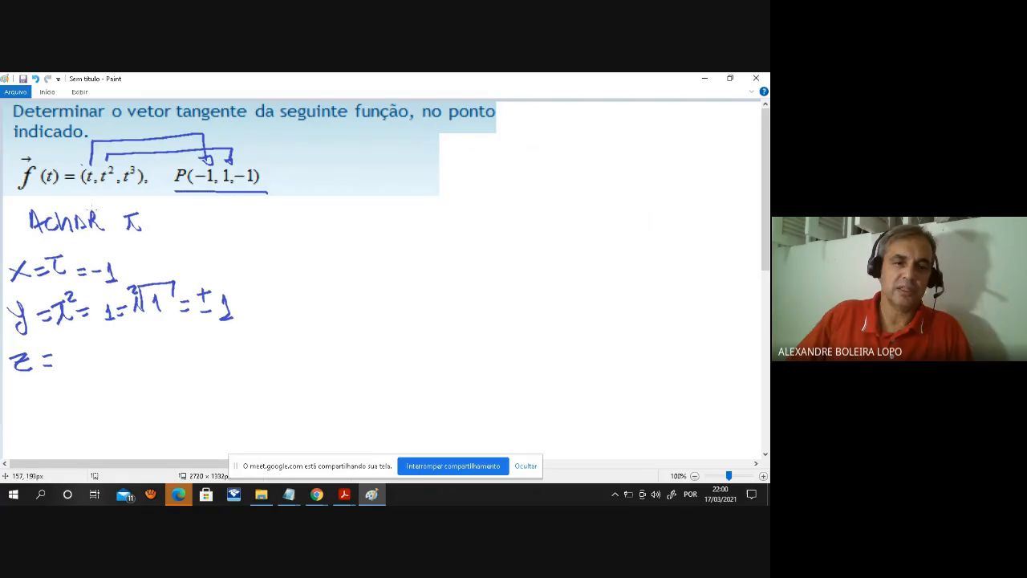
pyautogui.moveTo(128, 183)
pyautogui.mouseDown()
pyautogui.moveTo(129, 193)
pyautogui.moveTo(232, 192)
pyautogui.moveTo(234, 184)
pyautogui.mouseUp()
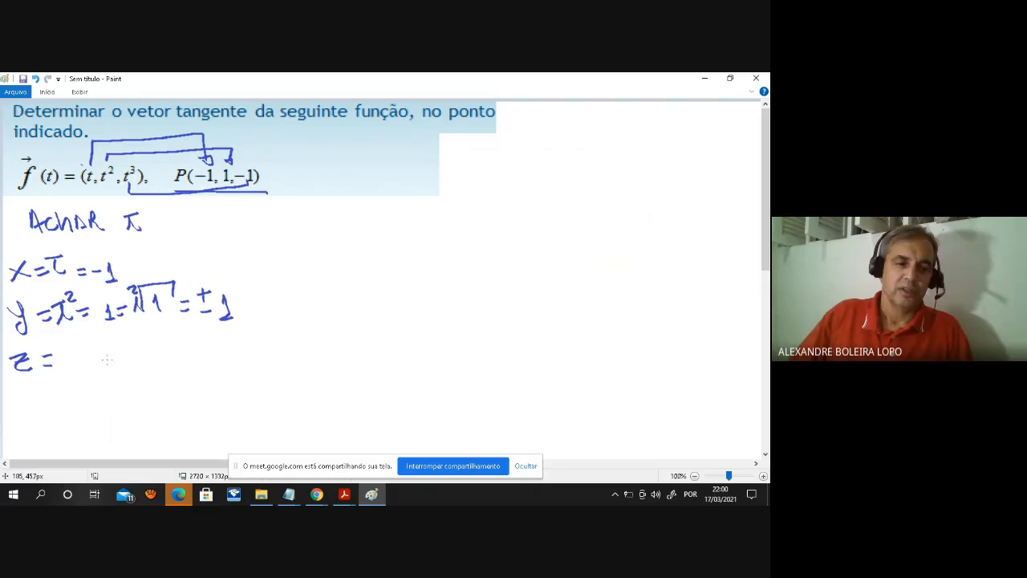
pyautogui.moveTo(57, 342)
pyautogui.mouseDown()
pyautogui.moveTo(70, 363)
pyautogui.moveTo(64, 340)
pyautogui.mouseUp()
pyautogui.moveTo(64, 334)
pyautogui.mouseDown()
pyautogui.moveTo(76, 340)
pyautogui.moveTo(71, 351)
pyautogui.moveTo(95, 349)
pyautogui.mouseUp()
pyautogui.moveTo(87, 360); pyautogui.dragTo(136, 350)
pyautogui.moveTo(128, 358)
pyautogui.mouseDown()
pyautogui.moveTo(185, 332)
pyautogui.moveTo(176, 362)
pyautogui.moveTo(207, 350)
pyautogui.mouseUp()
pyautogui.moveTo(199, 357); pyautogui.dragTo(228, 348)
pyautogui.moveTo(227, 344)
pyautogui.mouseDown()
pyautogui.moveTo(233, 337)
pyautogui.moveTo(238, 358)
pyautogui.mouseUp()
# Group the x, y and z equations with a brace and write the common solution t = -1 beside it.
pyautogui.moveTo(232, 251)
pyautogui.mouseDown()
pyautogui.moveTo(259, 281)
pyautogui.moveTo(265, 329)
pyautogui.mouseUp()
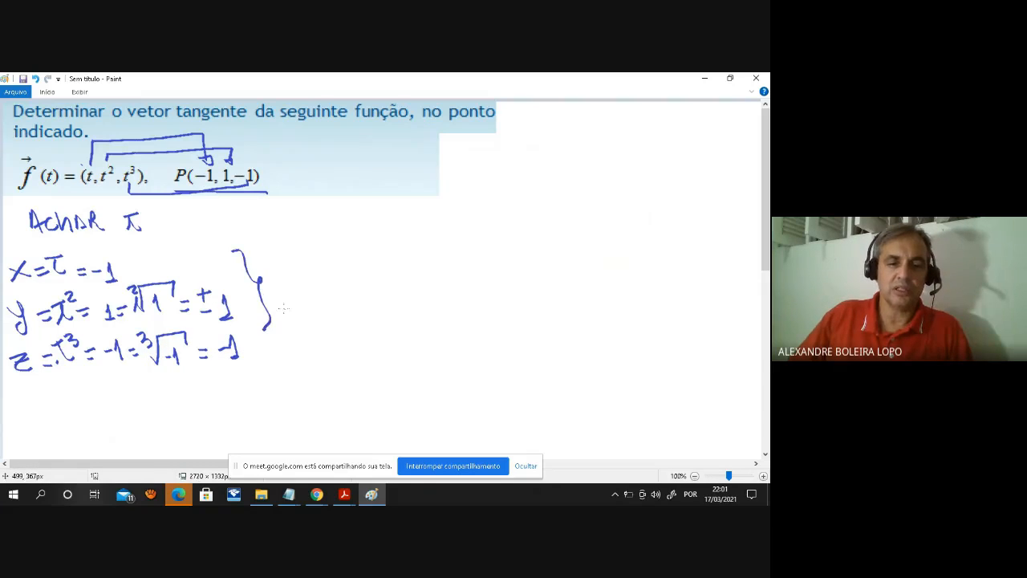
pyautogui.moveTo(280, 273)
pyautogui.mouseDown()
pyautogui.moveTo(274, 295)
pyautogui.moveTo(292, 270)
pyautogui.moveTo(308, 283)
pyautogui.mouseUp()
pyautogui.moveTo(297, 291); pyautogui.dragTo(310, 290)
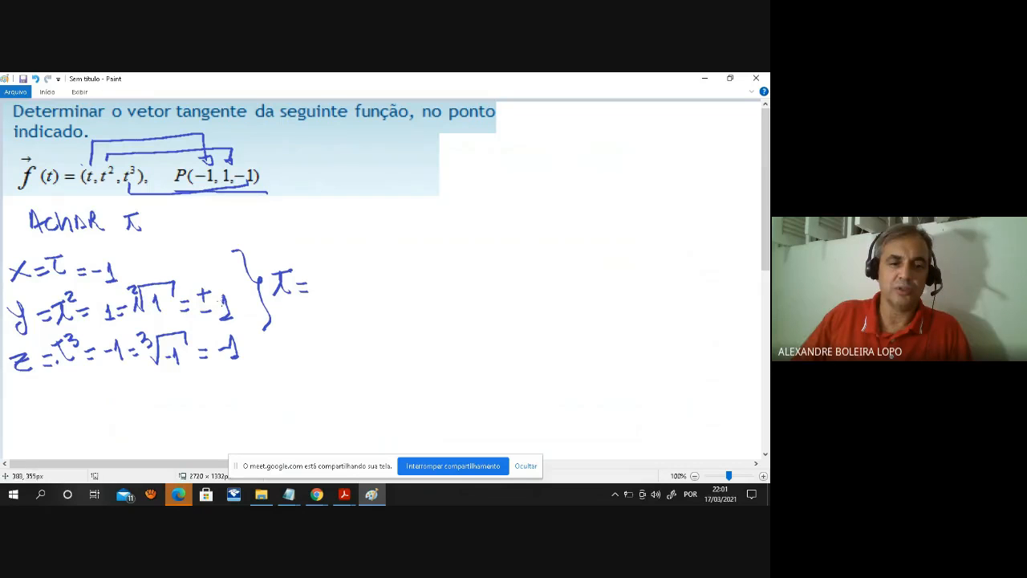
pyautogui.moveTo(331, 279); pyautogui.dragTo(336, 300)
# Draw a broken vertical dividing line beside the solution for t to separate off a new work area.
pyautogui.moveTo(362, 139); pyautogui.dragTo(379, 228)
pyautogui.moveTo(366, 264); pyautogui.dragTo(380, 255)
pyautogui.moveTo(373, 297); pyautogui.dragTo(381, 397)
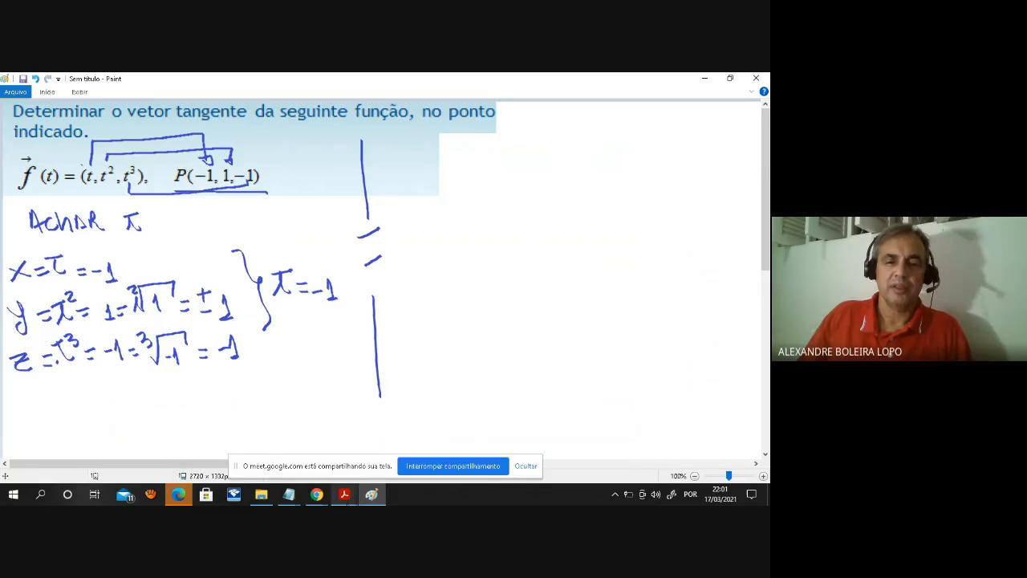
pyautogui.moveTo(344, 495)
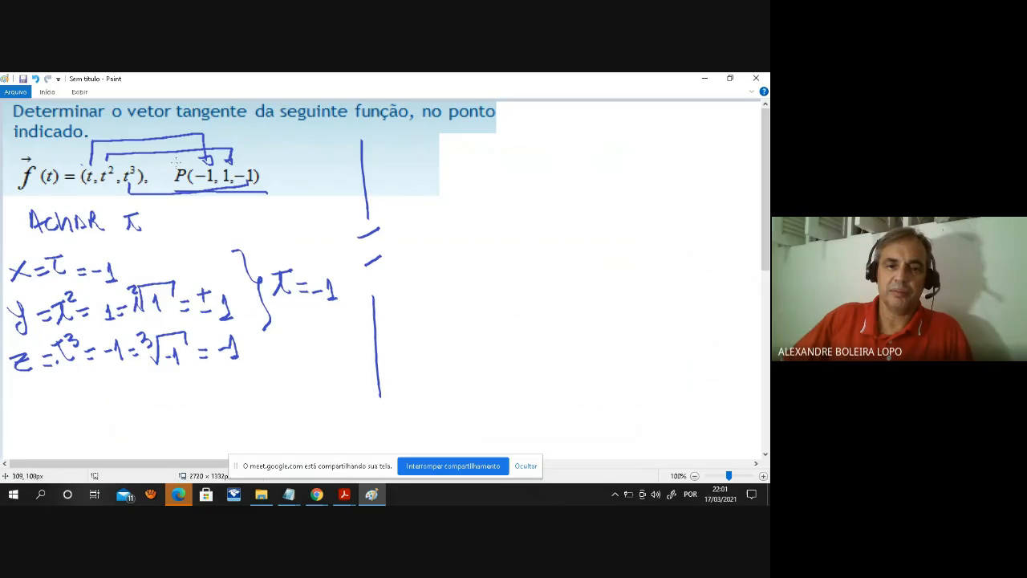
pyautogui.moveTo(84, 146); pyautogui.dragTo(82, 184)
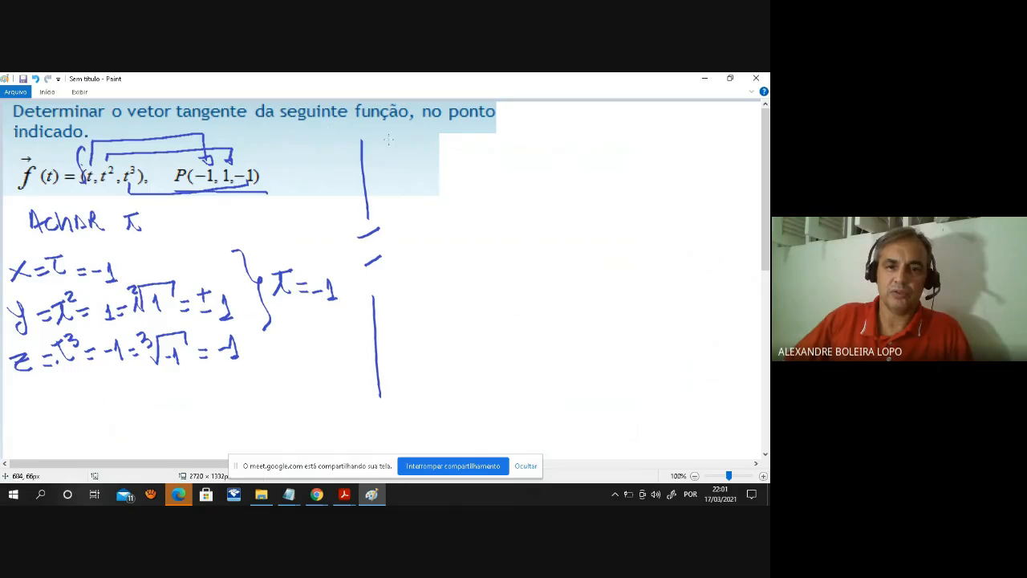
pyautogui.moveTo(406, 142)
pyautogui.mouseDown()
pyautogui.moveTo(393, 170)
pyautogui.moveTo(404, 154)
pyautogui.mouseUp()
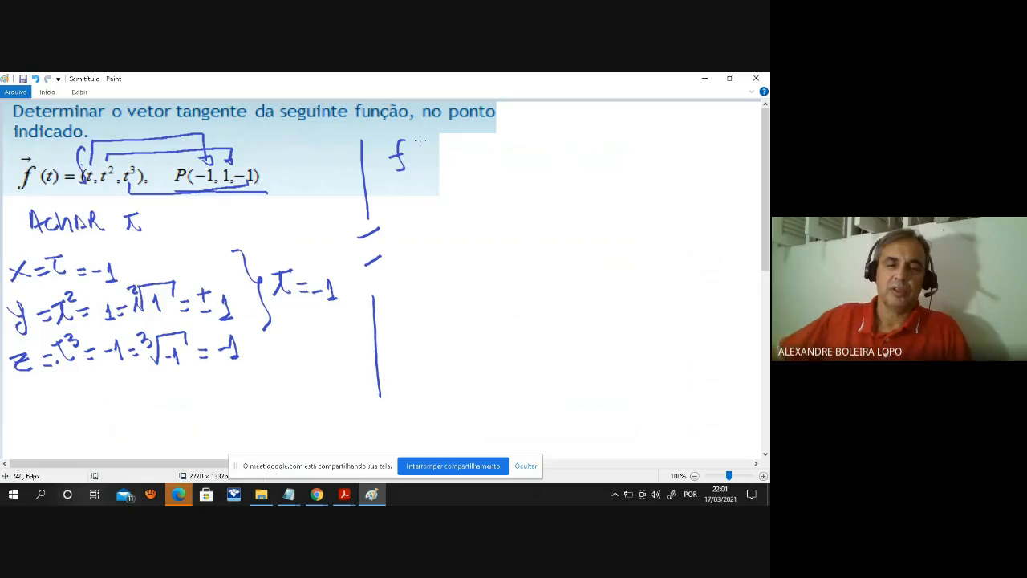
pyautogui.click(35, 78)
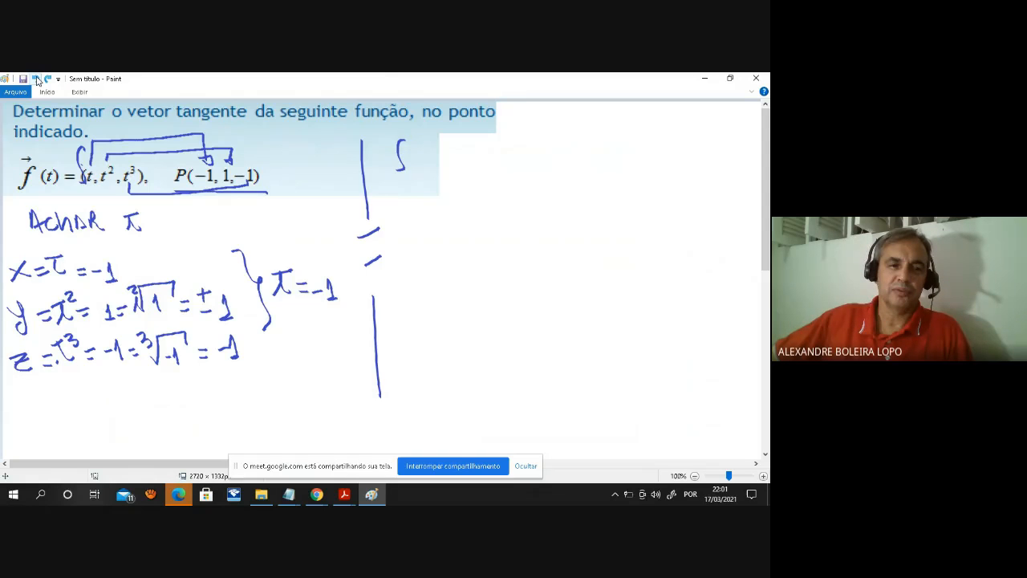
pyautogui.click(35, 78)
pyautogui.click(36, 79)
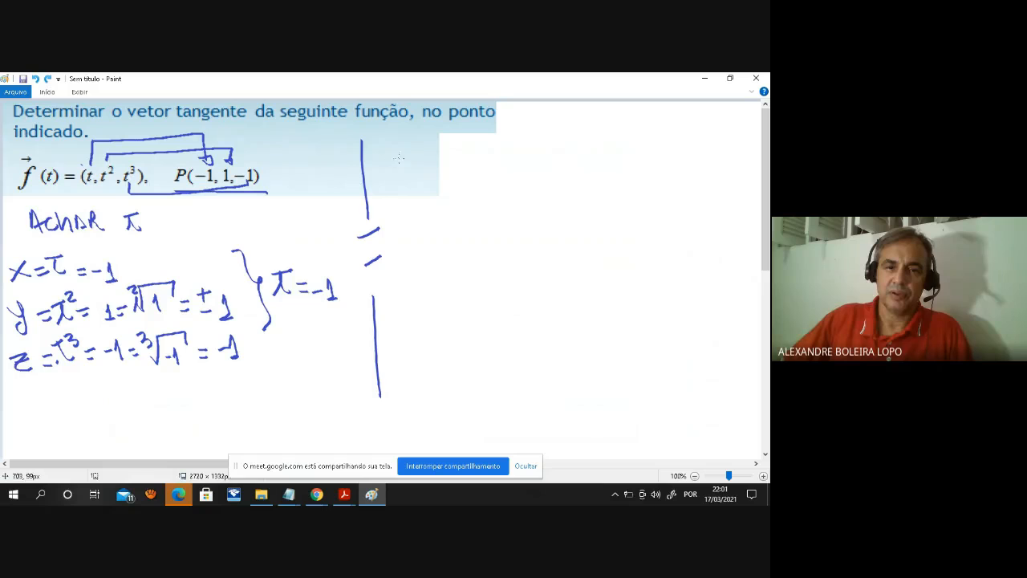
# Handwrite the vector function f(t) = (t, t², t³) with an arrow over f, at the top of the area beyond the divider.
pyautogui.moveTo(403, 147)
pyautogui.mouseDown()
pyautogui.moveTo(395, 175)
pyautogui.moveTo(405, 160)
pyautogui.moveTo(398, 134)
pyautogui.moveTo(409, 171)
pyautogui.mouseUp()
pyautogui.moveTo(416, 149)
pyautogui.mouseDown()
pyautogui.moveTo(426, 164)
pyautogui.moveTo(424, 140)
pyautogui.mouseUp()
pyautogui.moveTo(431, 143)
pyautogui.mouseDown()
pyautogui.moveTo(436, 165)
pyautogui.moveTo(449, 155)
pyautogui.mouseUp()
pyautogui.moveTo(443, 164); pyautogui.dragTo(482, 166)
pyautogui.moveTo(476, 157)
pyautogui.mouseDown()
pyautogui.moveTo(472, 166)
pyautogui.moveTo(484, 142)
pyautogui.mouseUp()
pyautogui.moveTo(497, 167); pyautogui.dragTo(508, 145)
pyautogui.moveTo(506, 141)
pyautogui.mouseDown()
pyautogui.moveTo(515, 138)
pyautogui.moveTo(519, 172)
pyautogui.moveTo(534, 167)
pyautogui.moveTo(543, 144)
pyautogui.mouseUp()
pyautogui.moveTo(544, 140); pyautogui.dragTo(567, 170)
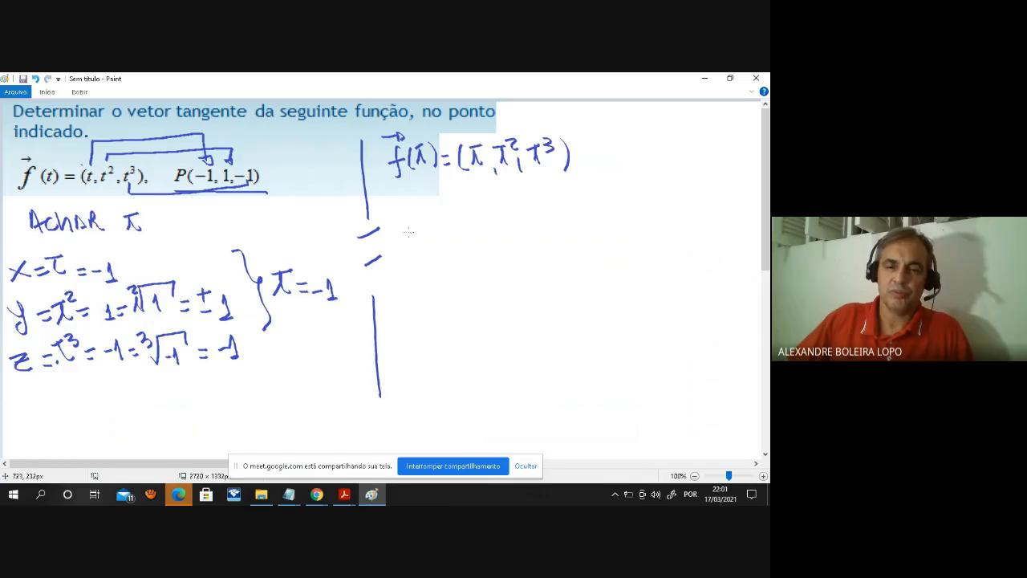
# Handwrite the derivative f'(t) = (1, 2t, 3t²) directly below the vector function.
pyautogui.moveTo(403, 199)
pyautogui.mouseDown()
pyautogui.moveTo(395, 232)
pyautogui.moveTo(402, 214)
pyautogui.moveTo(392, 193)
pyautogui.moveTo(414, 230)
pyautogui.mouseUp()
pyautogui.moveTo(425, 209)
pyautogui.mouseDown()
pyautogui.moveTo(427, 228)
pyautogui.moveTo(432, 208)
pyautogui.mouseUp()
pyautogui.moveTo(436, 200)
pyautogui.mouseDown()
pyautogui.moveTo(440, 224)
pyautogui.moveTo(456, 212)
pyautogui.mouseUp()
pyautogui.moveTo(447, 221); pyautogui.dragTo(498, 224)
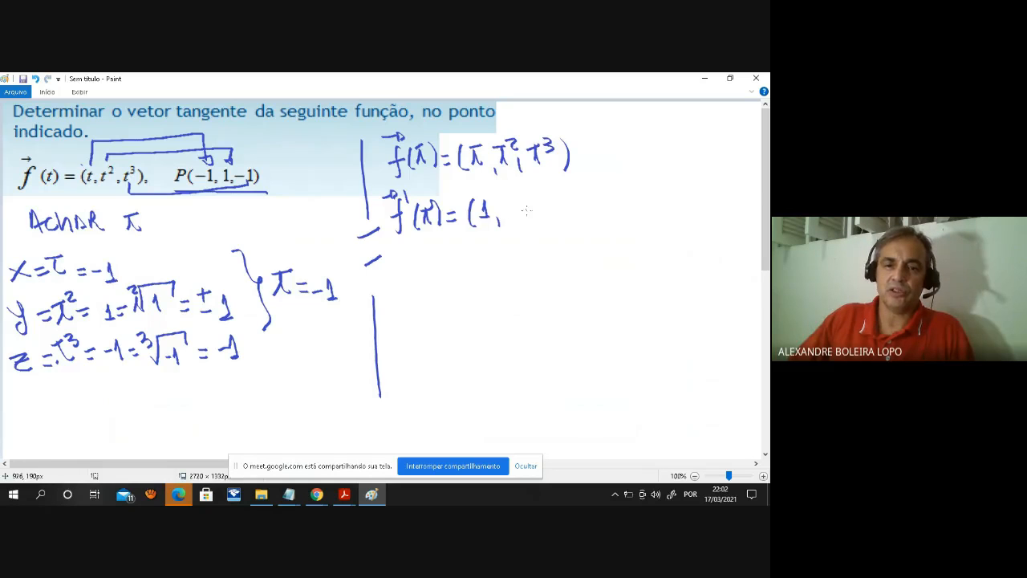
pyautogui.moveTo(502, 200)
pyautogui.mouseDown()
pyautogui.moveTo(507, 216)
pyautogui.moveTo(520, 215)
pyautogui.mouseUp()
pyautogui.moveTo(523, 204); pyautogui.dragTo(530, 215)
pyautogui.moveTo(518, 197)
pyautogui.mouseDown()
pyautogui.moveTo(533, 194)
pyautogui.moveTo(545, 228)
pyautogui.moveTo(555, 213)
pyautogui.moveTo(581, 213)
pyautogui.moveTo(577, 189)
pyautogui.mouseUp()
pyautogui.moveTo(580, 181); pyautogui.dragTo(607, 226)
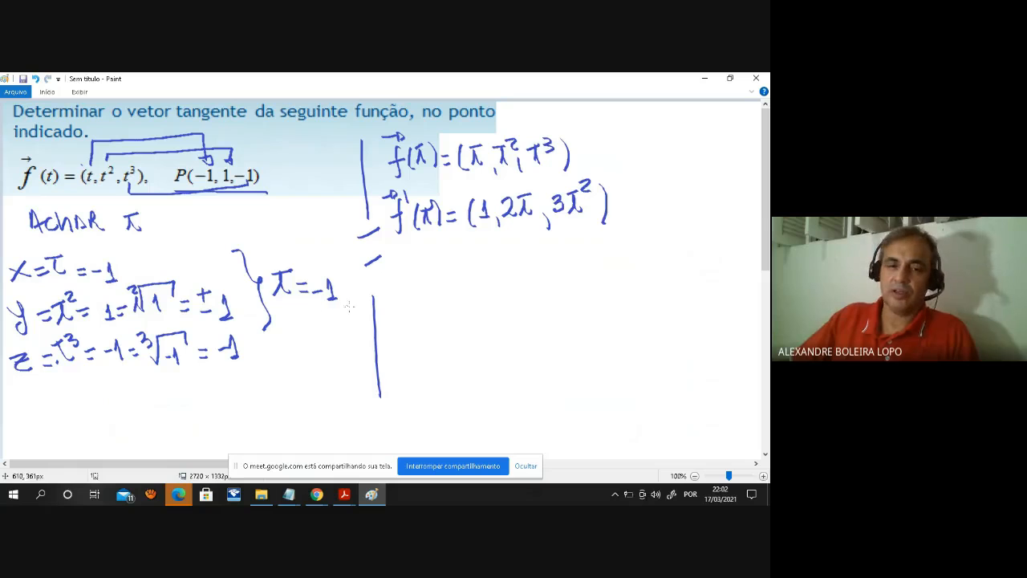
# Handwrite the derivative evaluated at t = -1 as f'(-1) = (1, -2, 3) = v, with a vector arrow over v.
pyautogui.moveTo(411, 274); pyautogui.dragTo(396, 294)
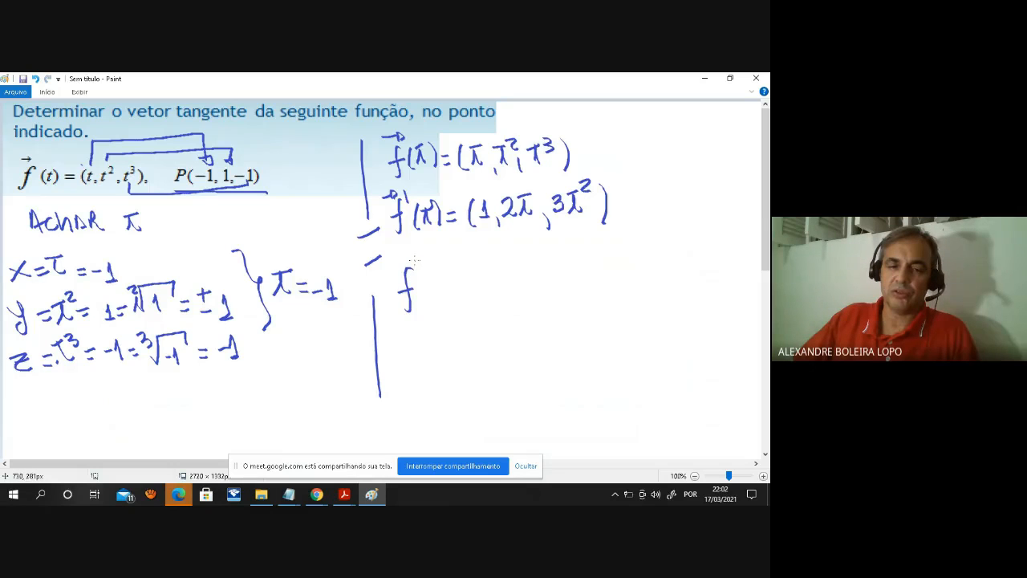
pyautogui.moveTo(428, 273)
pyautogui.mouseDown()
pyautogui.moveTo(427, 297)
pyautogui.moveTo(437, 288)
pyautogui.moveTo(455, 297)
pyautogui.mouseUp()
pyautogui.moveTo(463, 287); pyautogui.dragTo(541, 300)
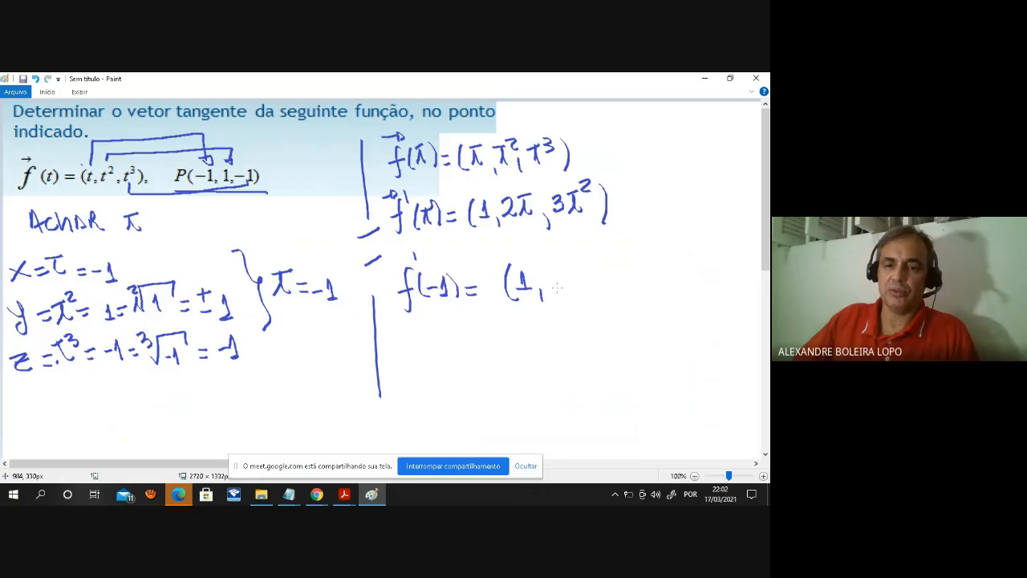
pyautogui.moveTo(548, 279); pyautogui.dragTo(573, 290)
pyautogui.moveTo(582, 292); pyautogui.dragTo(581, 302)
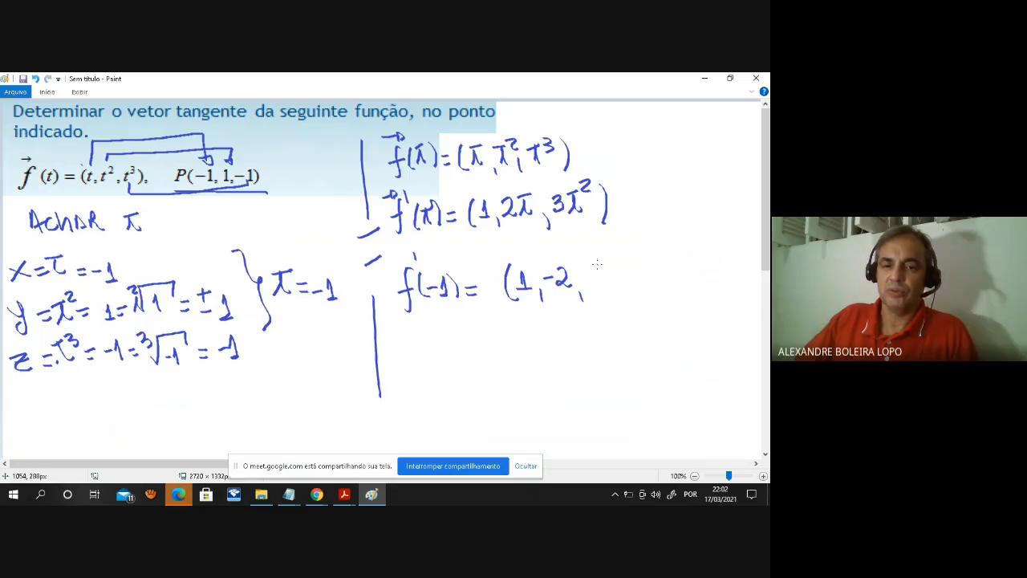
pyautogui.moveTo(586, 268)
pyautogui.mouseDown()
pyautogui.moveTo(583, 287)
pyautogui.moveTo(611, 298)
pyautogui.mouseUp()
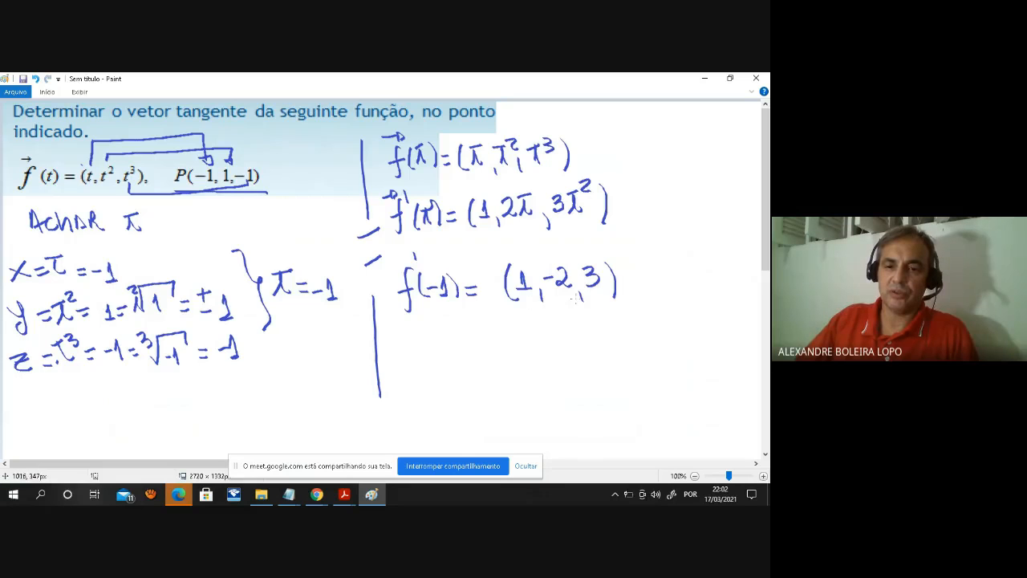
pyautogui.moveTo(642, 283)
pyautogui.mouseDown()
pyautogui.moveTo(672, 285)
pyautogui.moveTo(689, 259)
pyautogui.mouseUp()
pyautogui.moveTo(683, 253); pyautogui.dragTo(686, 267)
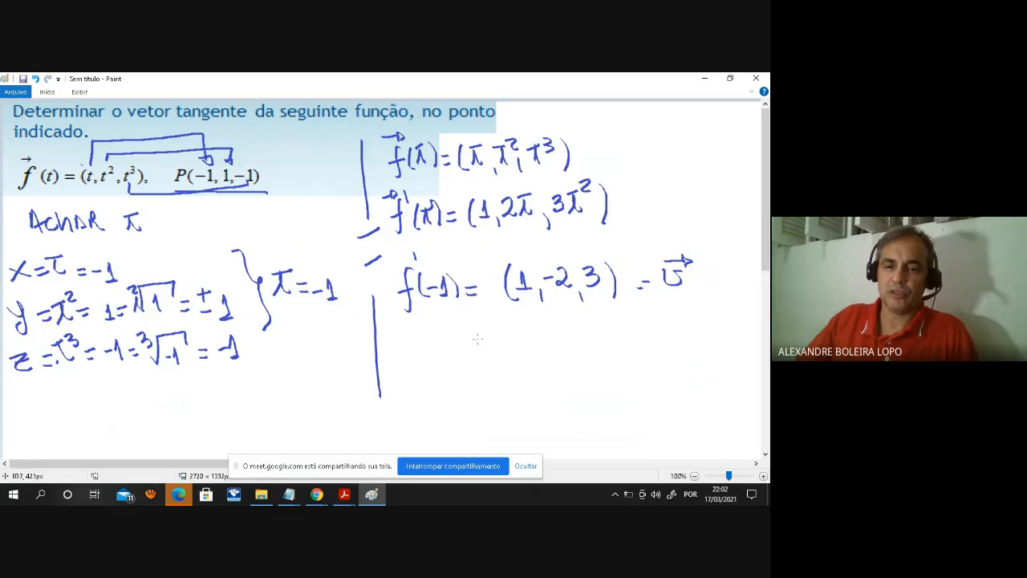
# Draw a brace under (1, -2, 3) and label it "vetor tangente à P".
pyautogui.moveTo(484, 316); pyautogui.dragTo(634, 307)
pyautogui.moveTo(473, 340); pyautogui.dragTo(500, 350)
pyautogui.moveTo(508, 336)
pyautogui.mouseDown()
pyautogui.moveTo(509, 352)
pyautogui.moveTo(514, 342)
pyautogui.mouseUp()
pyautogui.moveTo(522, 341); pyautogui.dragTo(544, 339)
pyautogui.moveTo(490, 360)
pyautogui.mouseDown()
pyautogui.moveTo(492, 382)
pyautogui.moveTo(498, 367)
pyautogui.mouseUp()
pyautogui.moveTo(499, 371); pyautogui.dragTo(524, 374)
pyautogui.moveTo(523, 376)
pyautogui.mouseDown()
pyautogui.moveTo(549, 388)
pyautogui.moveTo(565, 363)
pyautogui.mouseUp()
pyautogui.moveTo(569, 373); pyautogui.dragTo(586, 374)
pyautogui.moveTo(594, 358)
pyautogui.mouseDown()
pyautogui.moveTo(594, 376)
pyautogui.moveTo(602, 364)
pyautogui.mouseUp()
pyautogui.moveTo(603, 369)
pyautogui.mouseDown()
pyautogui.moveTo(659, 376)
pyautogui.moveTo(650, 348)
pyautogui.moveTo(680, 344)
pyautogui.mouseUp()
pyautogui.moveTo(680, 344); pyautogui.dragTo(683, 358)
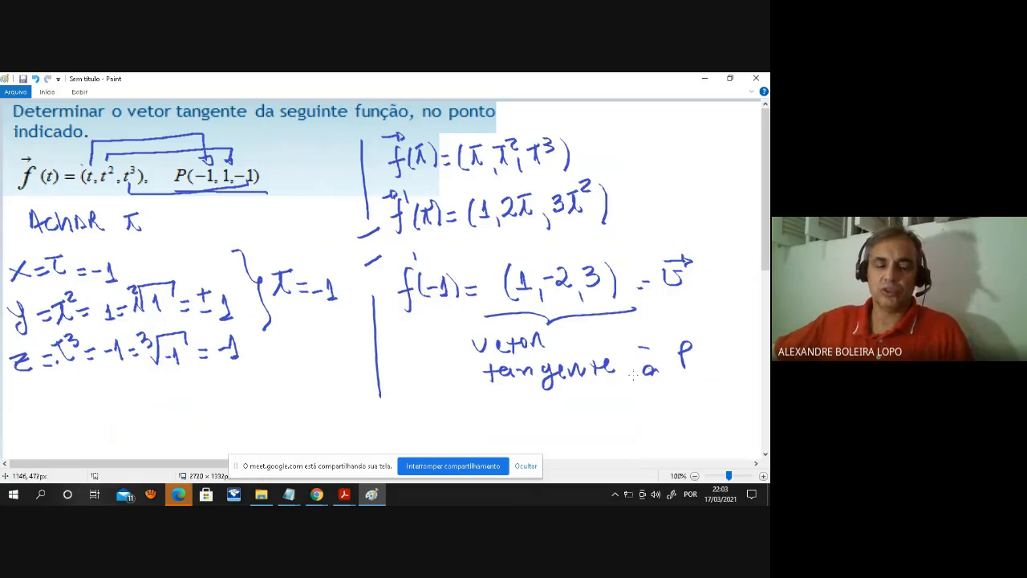
# Switch to the GeoGebra Classic page in the Chrome window that holds the Meet call.
pyautogui.click(316, 496)
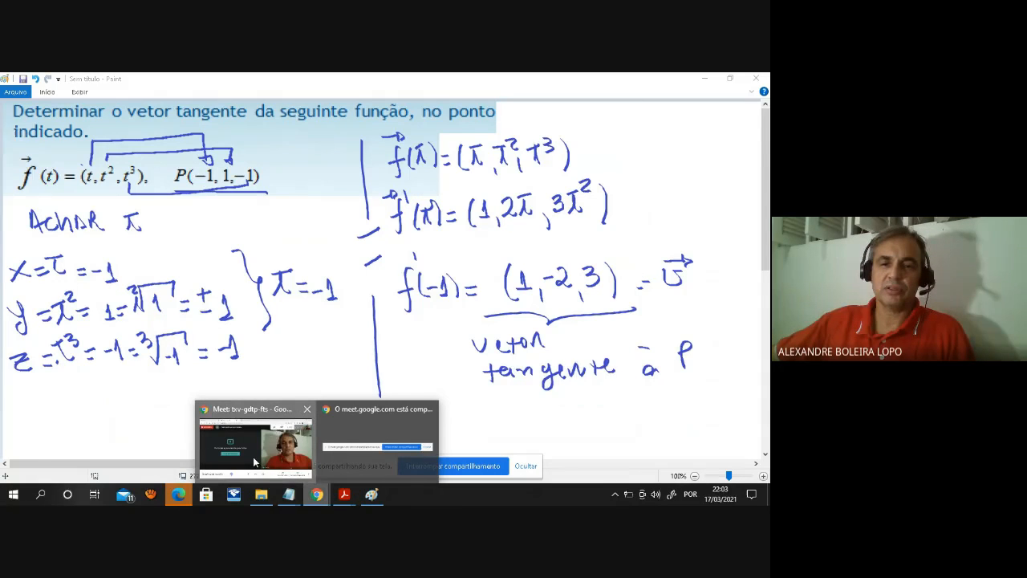
pyautogui.click(253, 459)
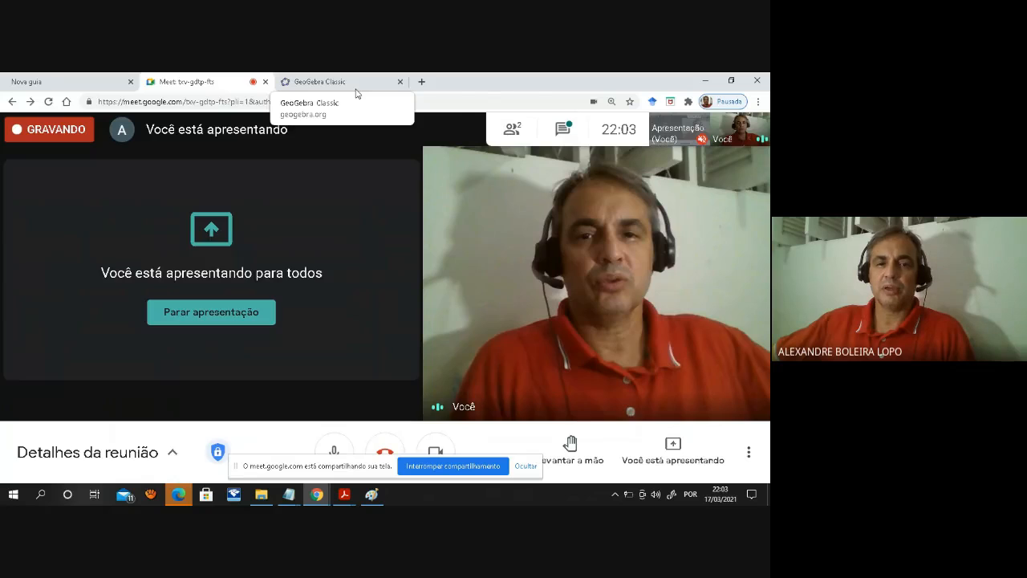
pyautogui.click(358, 89)
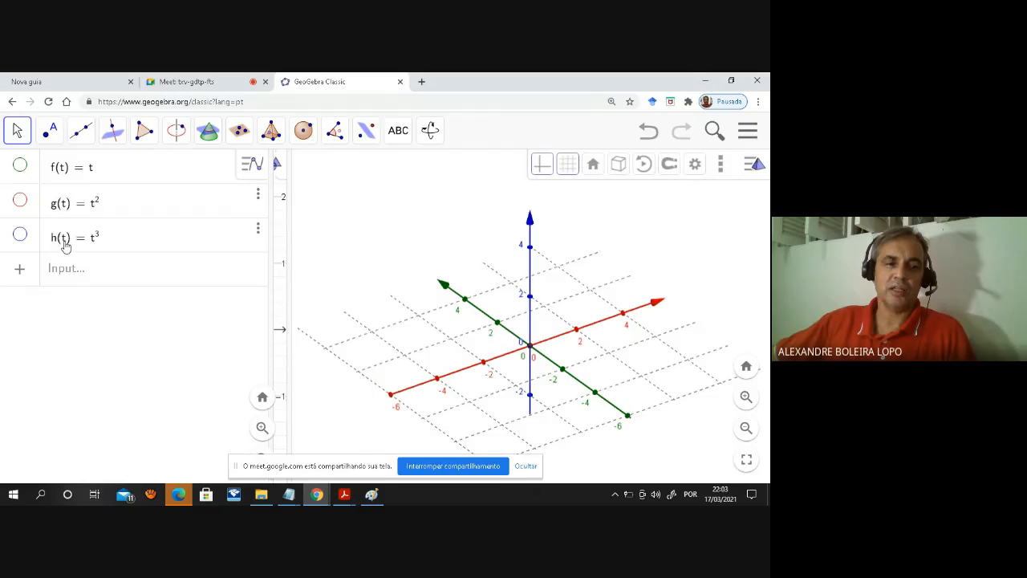
# Widen the 2D graphics view and show the graphs of f(t) = t, g(t) = t² and h(t) = t³.
pyautogui.click(20, 166)
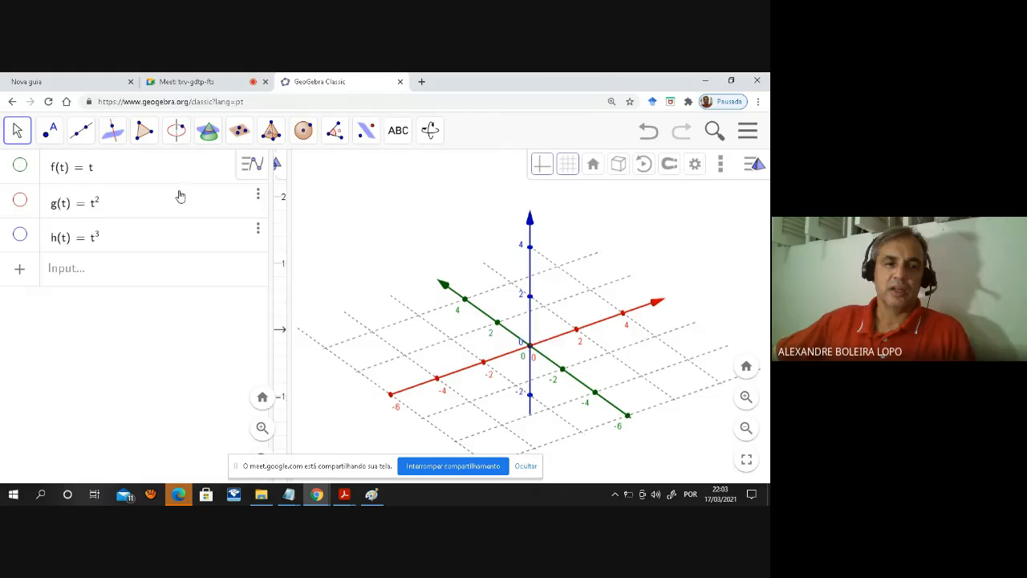
pyautogui.moveTo(287, 209); pyautogui.dragTo(500, 241)
pyautogui.scroll(-5, 393, 265)
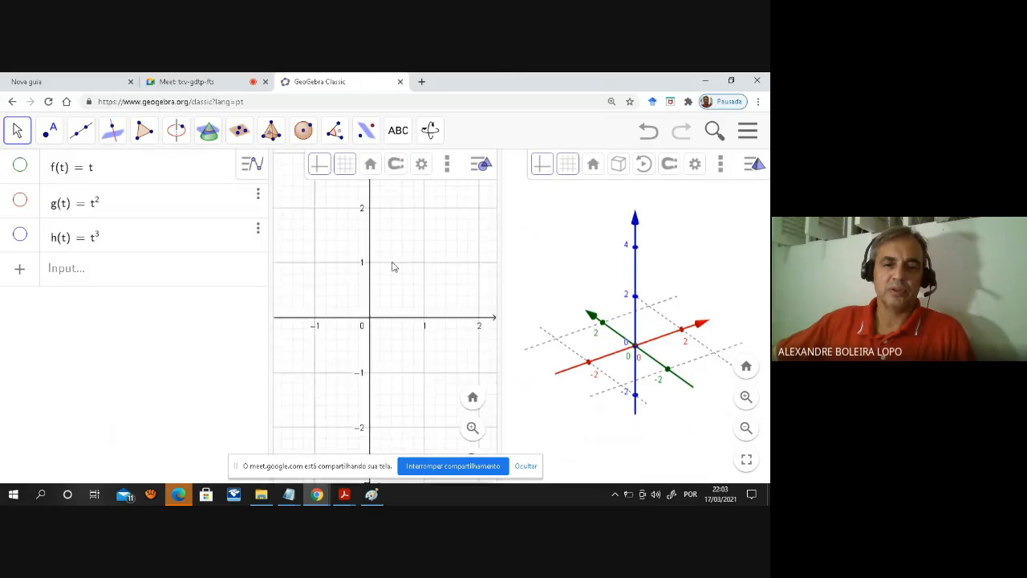
pyautogui.click(20, 166)
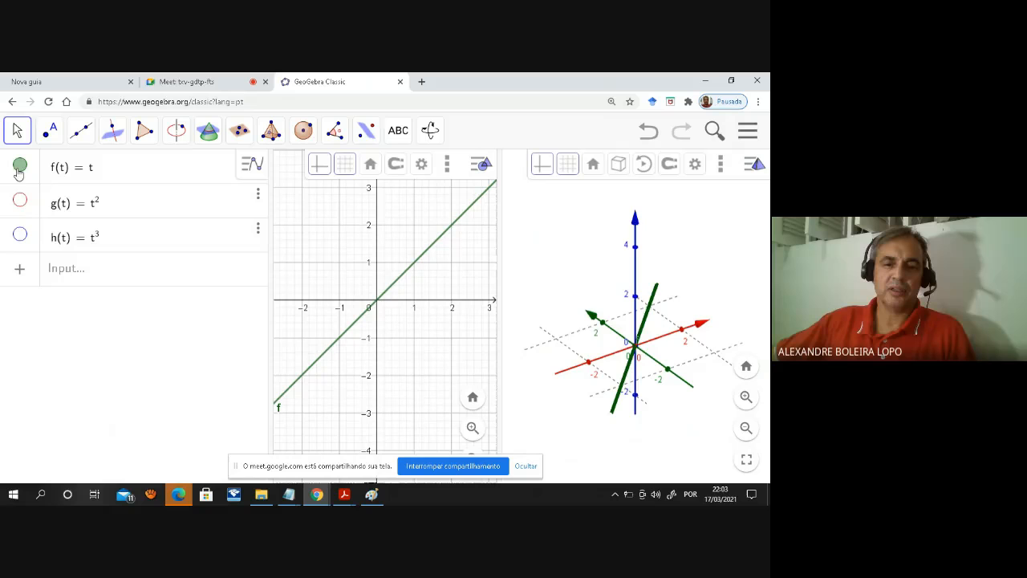
pyautogui.click(20, 202)
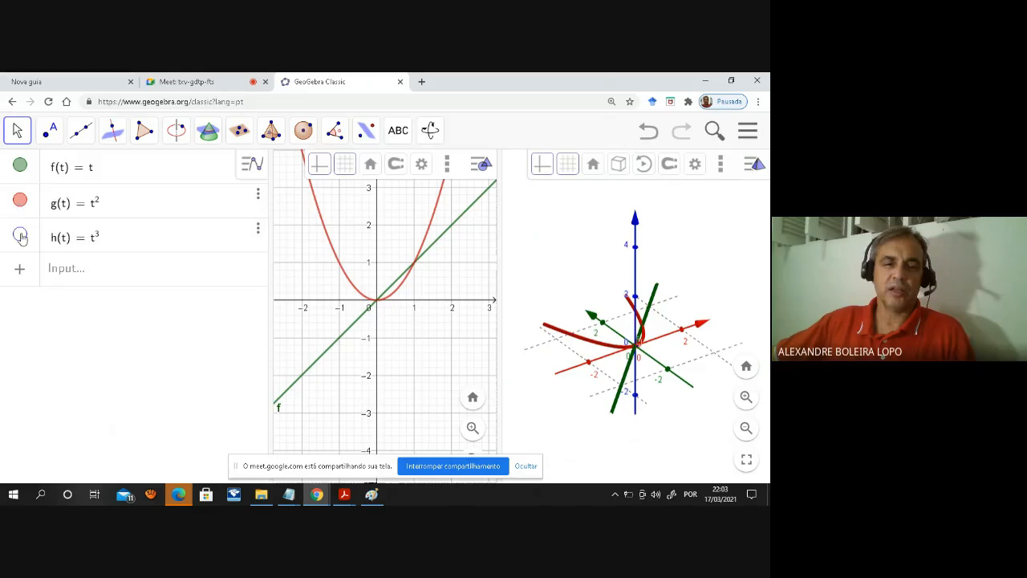
pyautogui.click(20, 236)
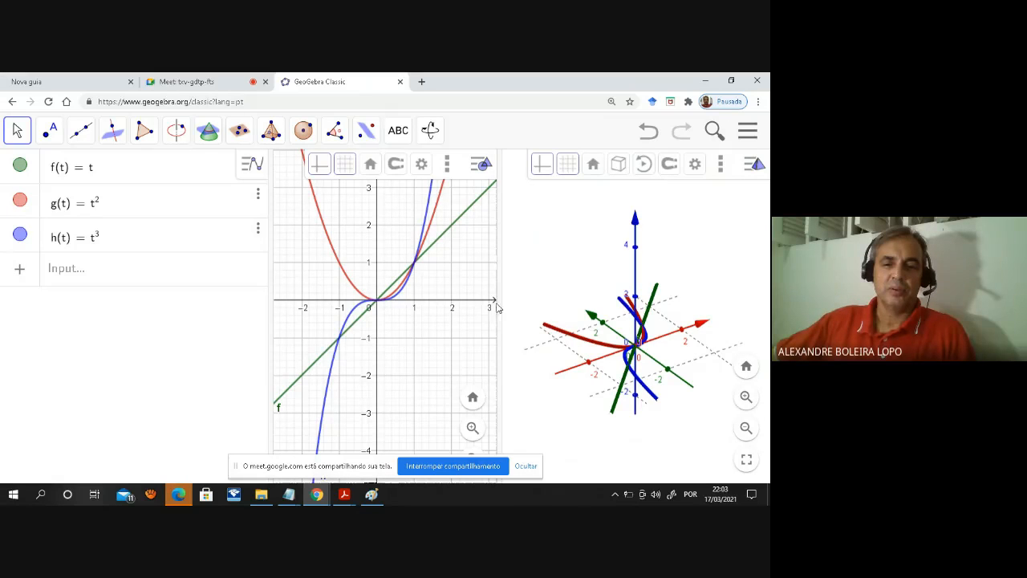
# Widen the 3D graphics view and hide the graphs of f(t), g(t) and h(t).
pyautogui.moveTo(499, 296); pyautogui.dragTo(346, 284)
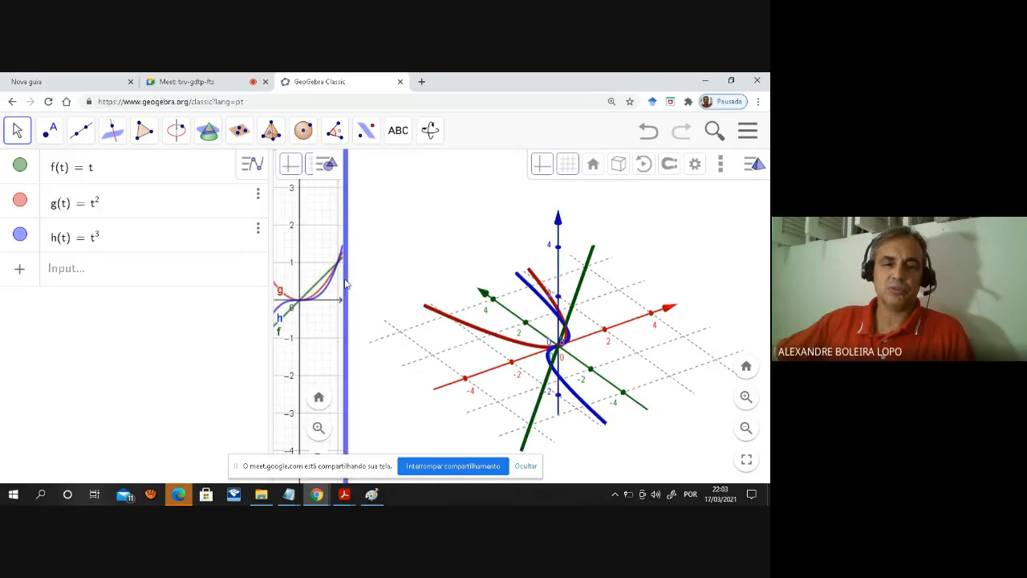
pyautogui.click(20, 234)
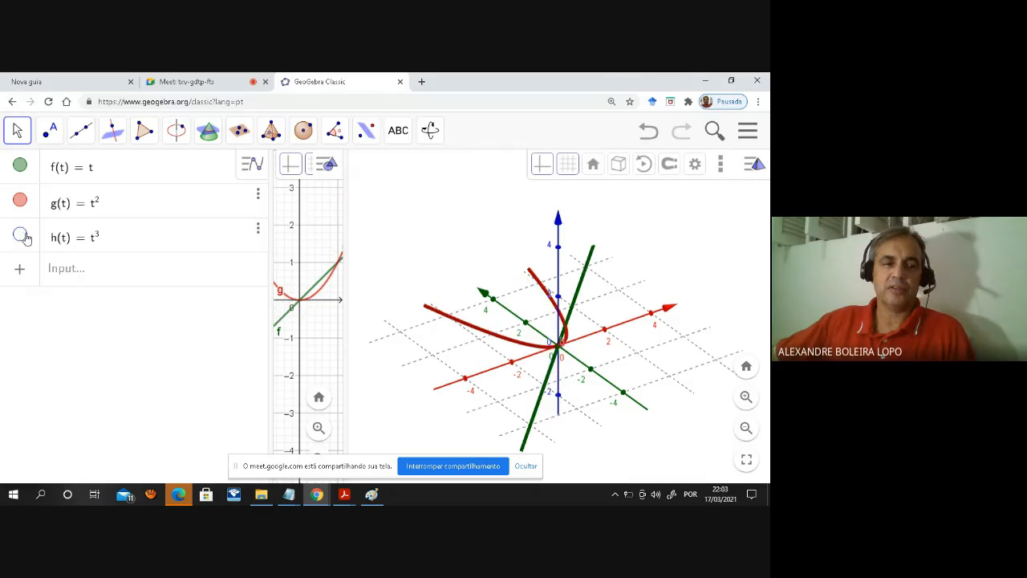
pyautogui.click(21, 200)
pyautogui.click(22, 167)
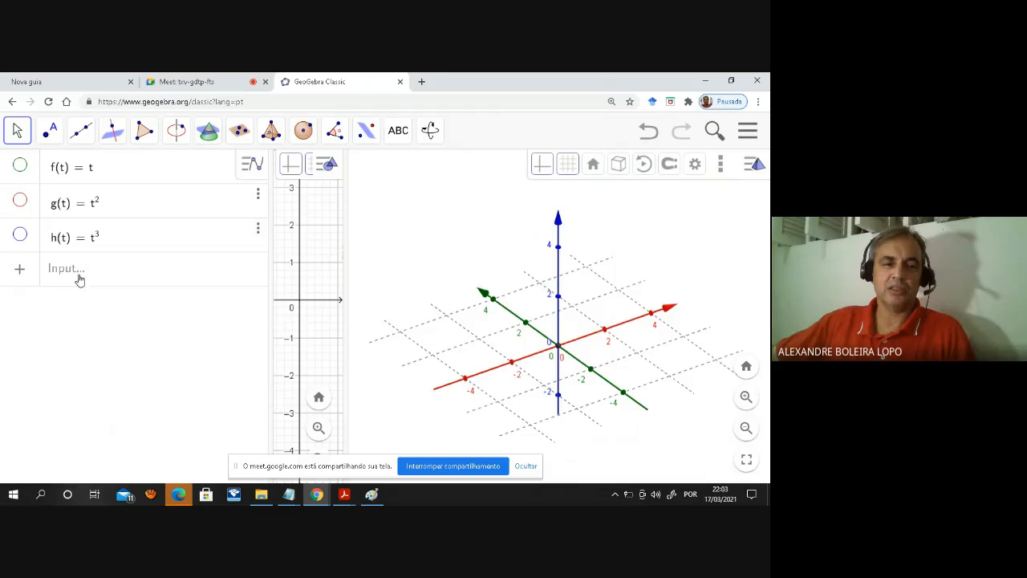
# Begin a Curve command with three expressions, entering f(t) and g(t) as the first two.
pyautogui.click(82, 266)
pyautogui.write('curve')
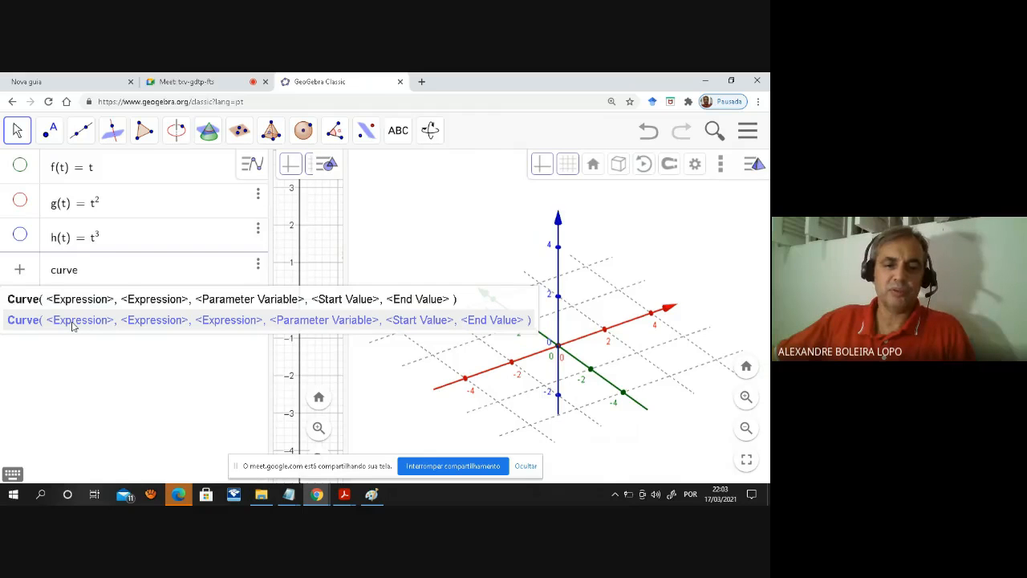
pyautogui.click(72, 321)
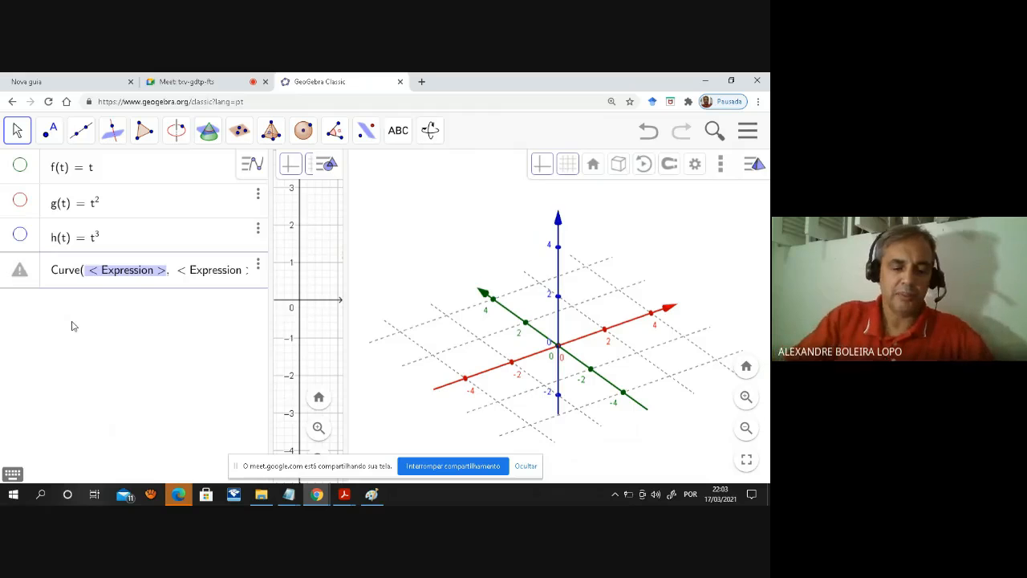
pyautogui.press('End')
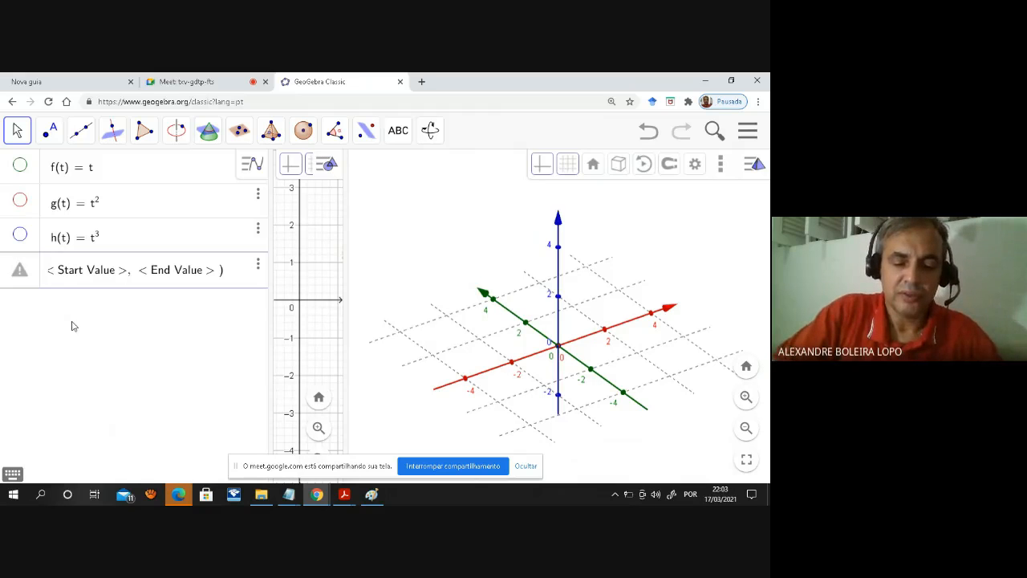
pyautogui.write('f(')
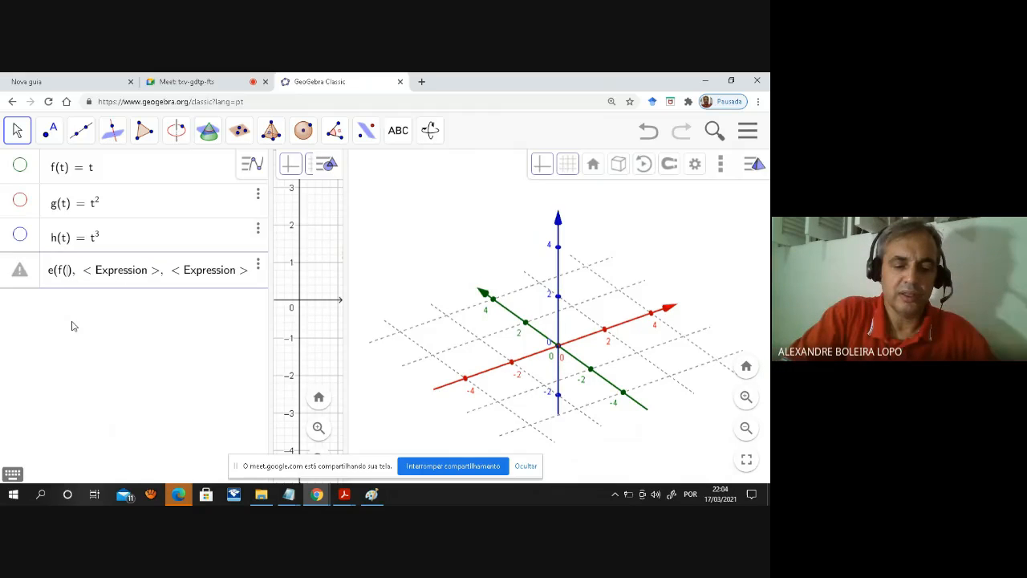
pyautogui.write('t')
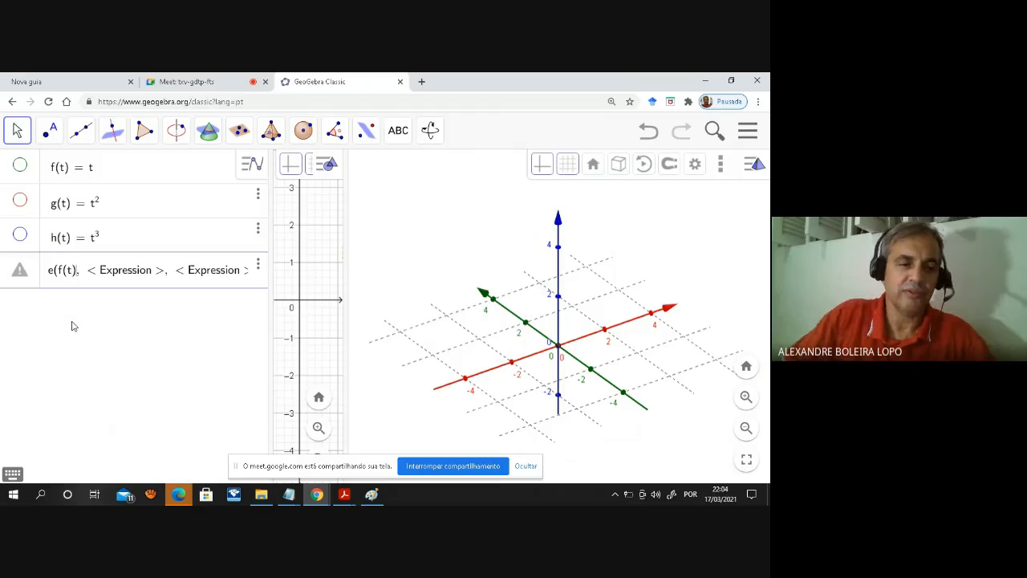
pyautogui.click(128, 271)
pyautogui.write('g')
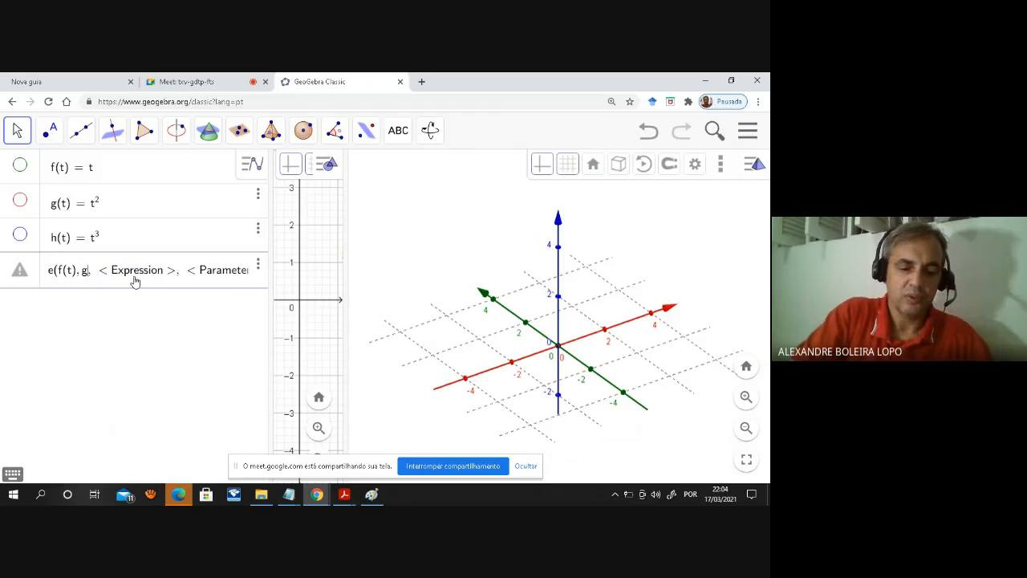
pyautogui.write('(y),')
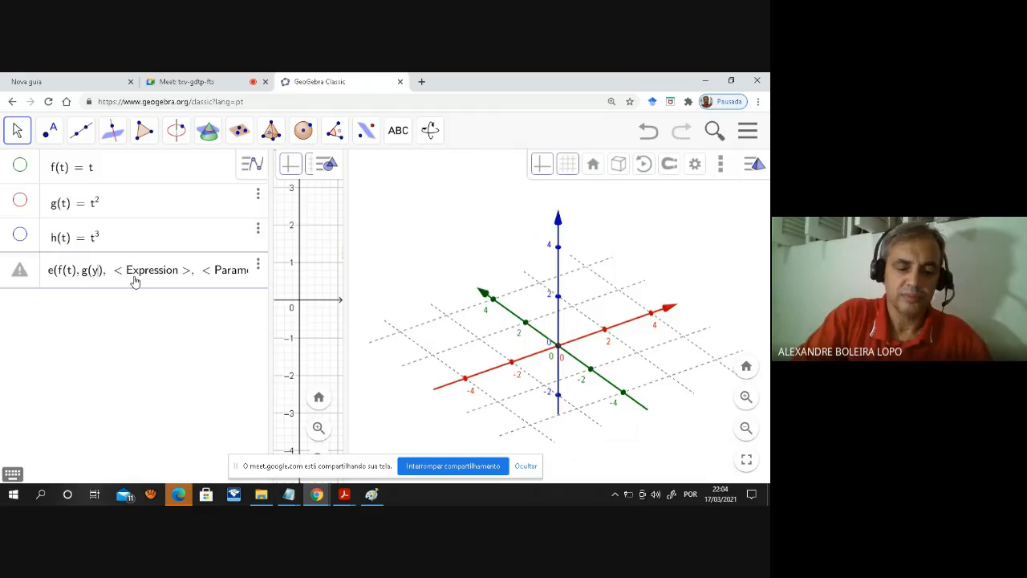
pyautogui.press('BackSpace')
pyautogui.write('t')
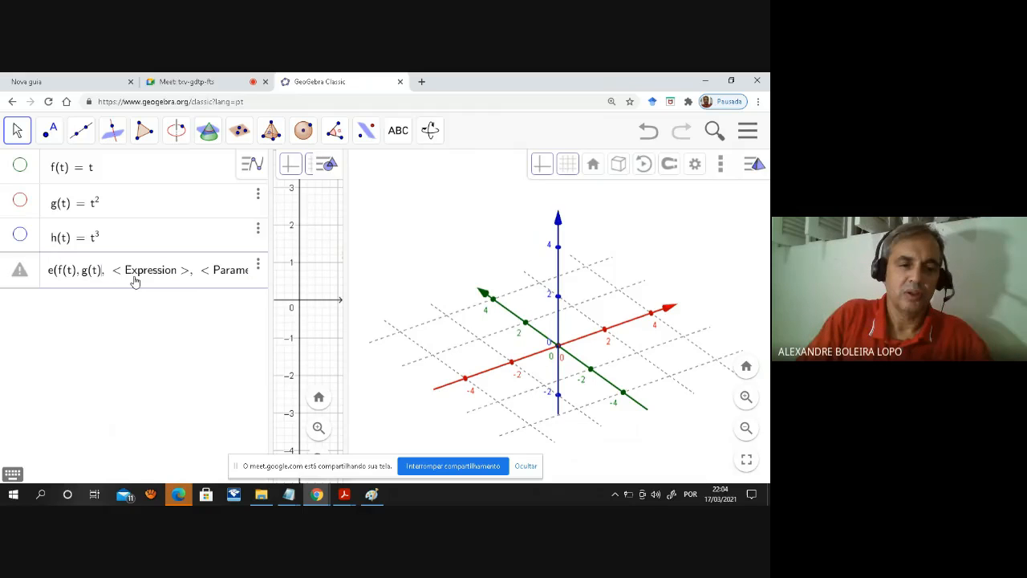
# Enter h(t) as the curve's third expression and t as its parameter variable.
pyautogui.click(134, 275)
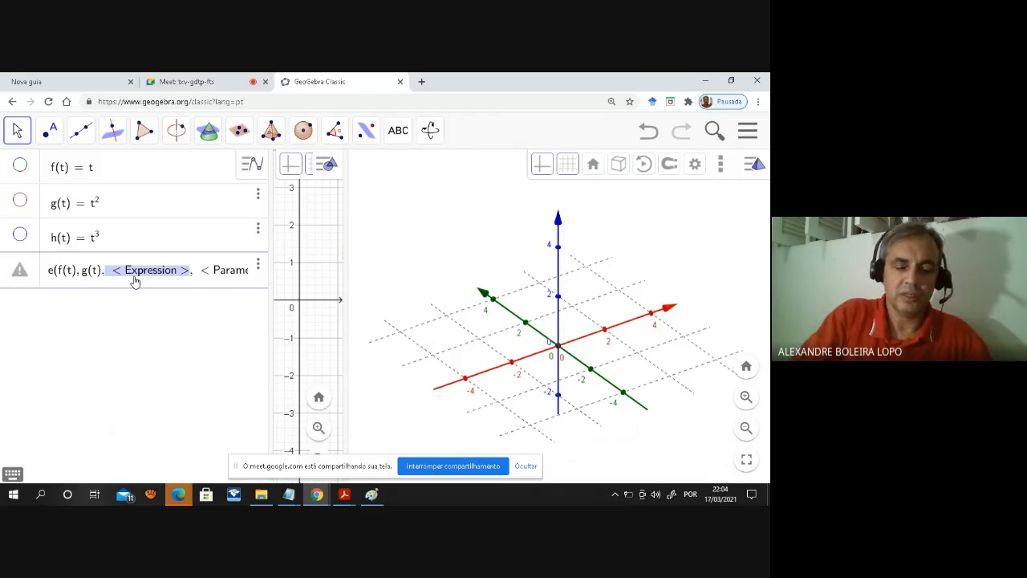
pyautogui.press('BackSpace')
pyautogui.write('h')
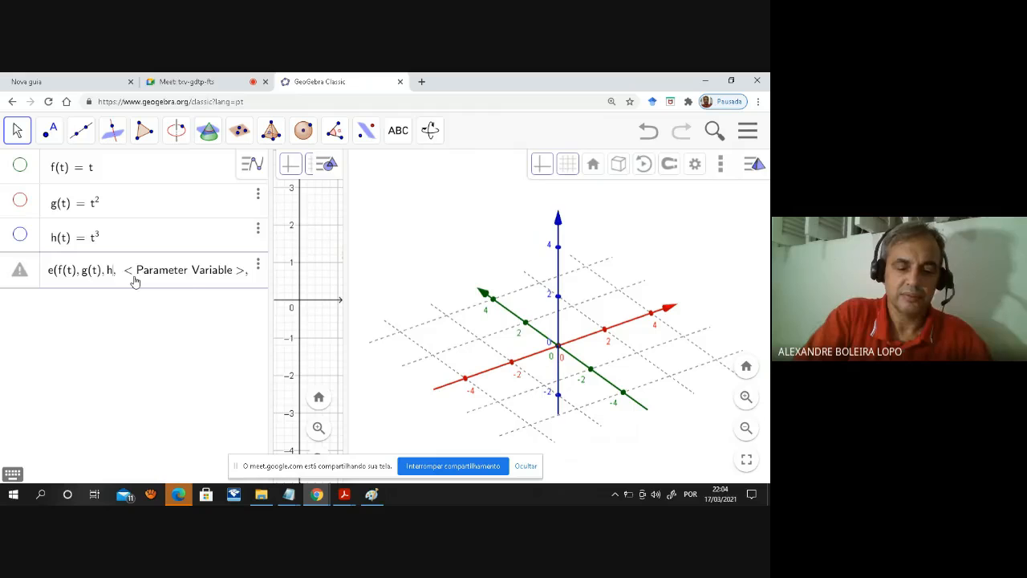
pyautogui.write('(t')
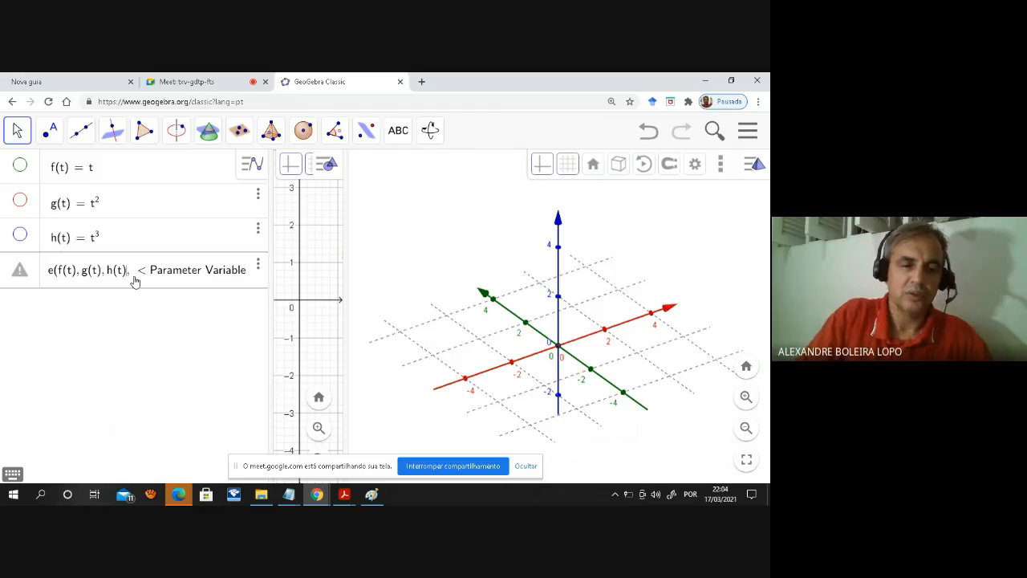
pyautogui.press('Tab')
pyautogui.write('t')
# Set the curve's start value to -10 and end value to 10, and create the curve.
pyautogui.press('Tab')
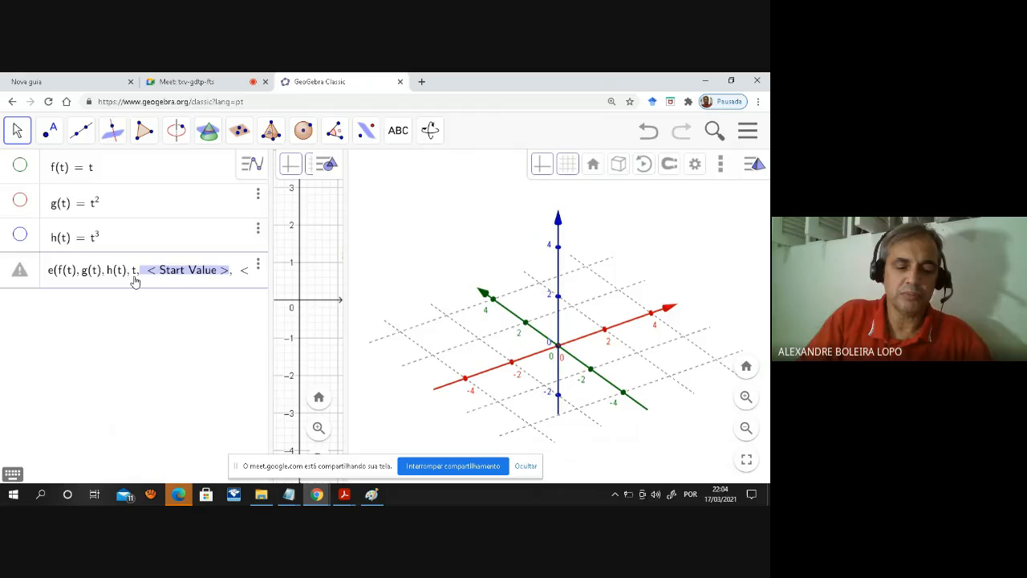
pyautogui.write('-')
pyautogui.write('10,')
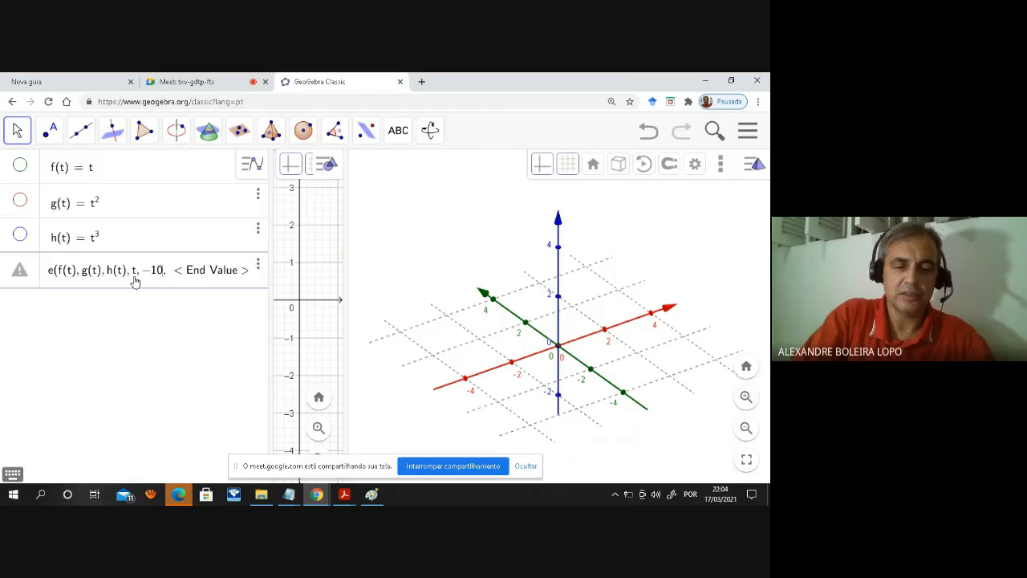
pyautogui.press('Tab')
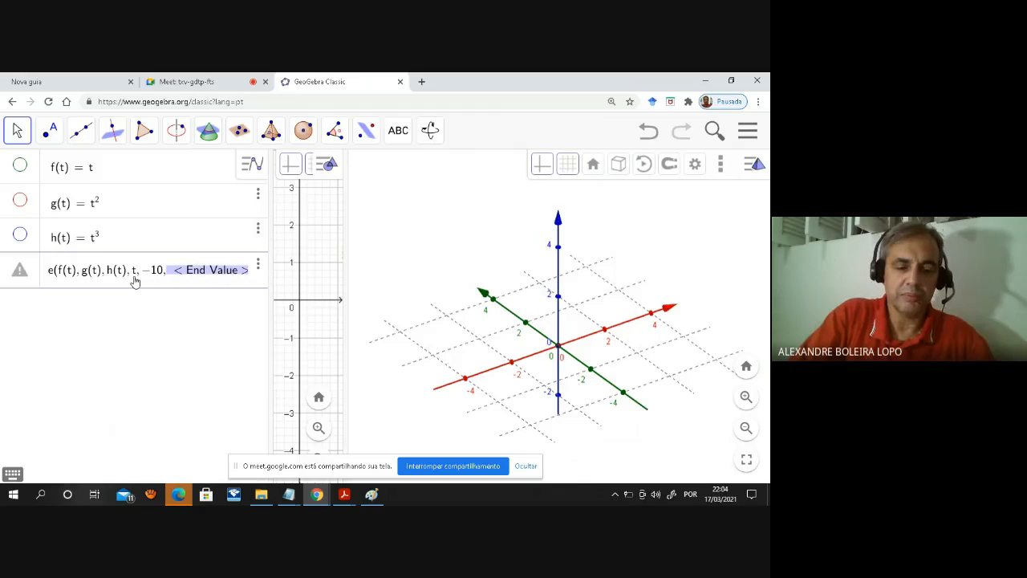
pyautogui.write('10')
pyautogui.press('Return')
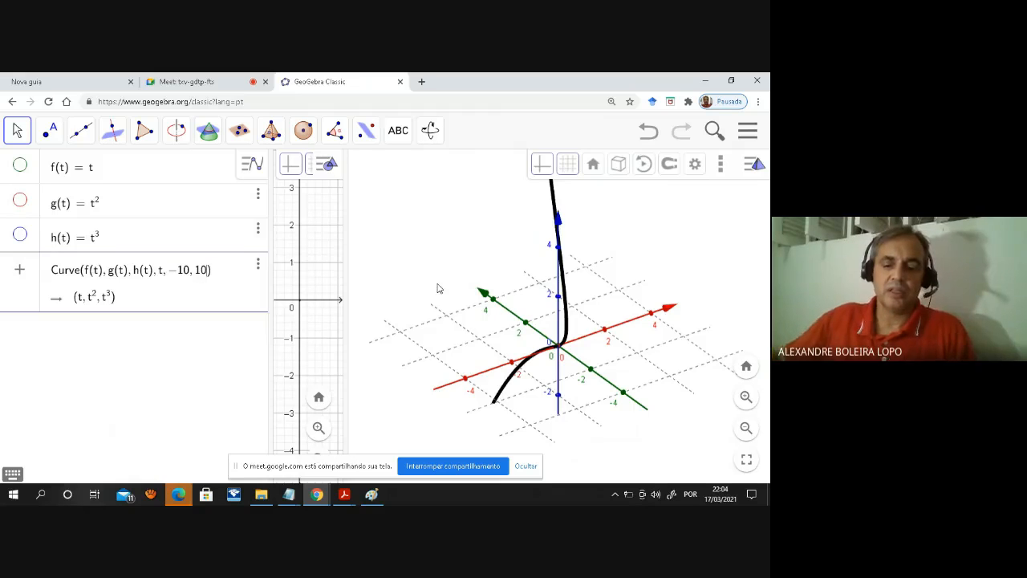
pyautogui.press('Return')
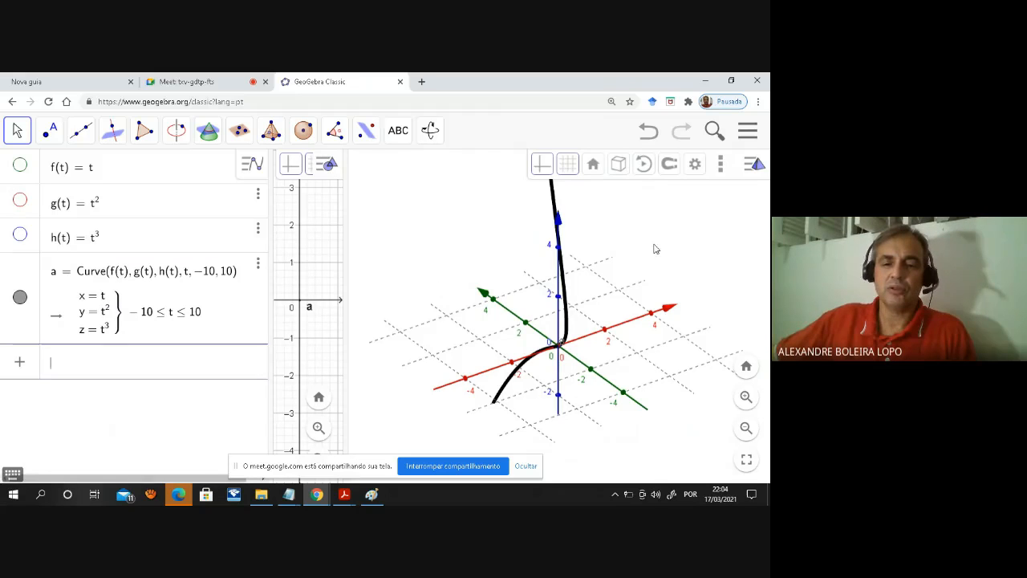
pyautogui.moveTo(557, 291)
pyautogui.mouseDown()
pyautogui.moveTo(541, 278)
pyautogui.moveTo(548, 289)
pyautogui.moveTo(583, 287)
pyautogui.moveTo(571, 273)
pyautogui.moveTo(587, 288)
pyautogui.moveTo(566, 281)
pyautogui.mouseUp()
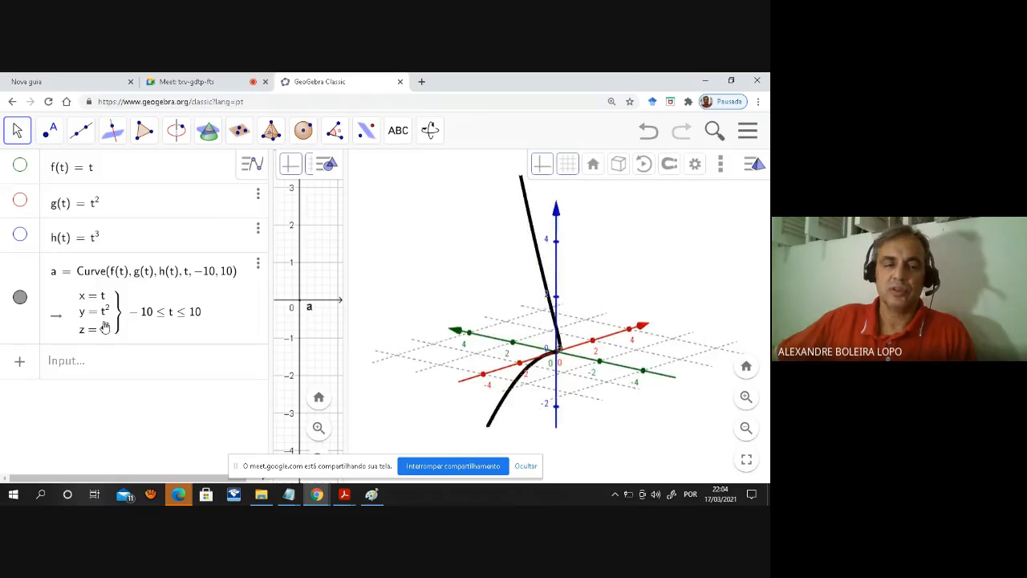
# Create the derivative of curve a with the Derivative command for curves.
pyautogui.click(111, 369)
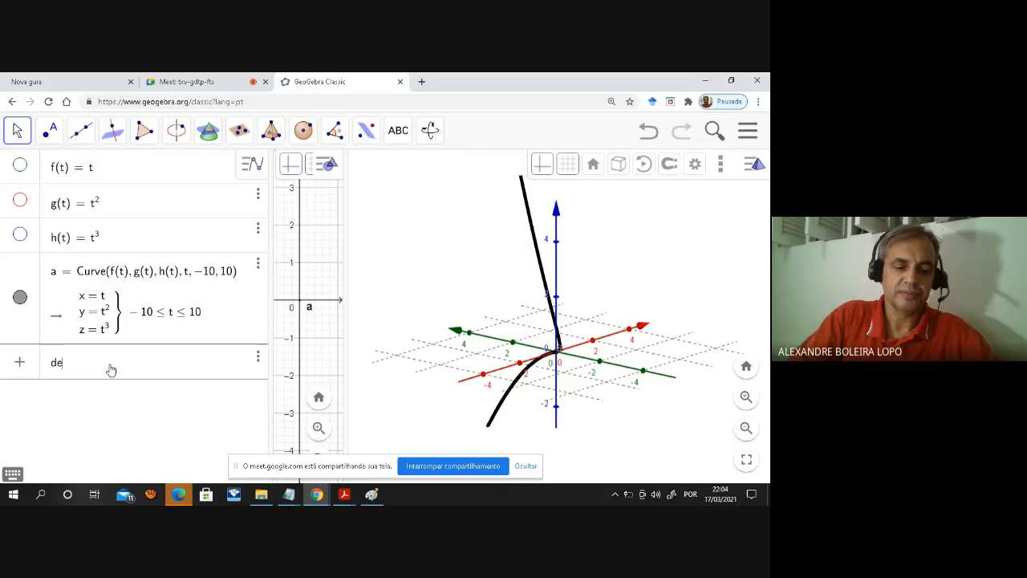
pyautogui.write('deri')
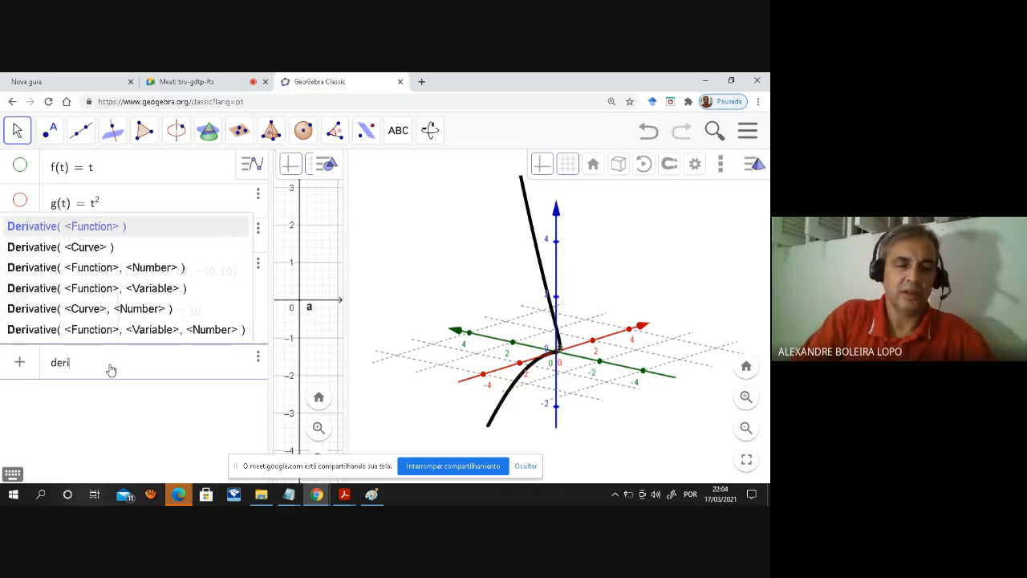
pyautogui.click(94, 248)
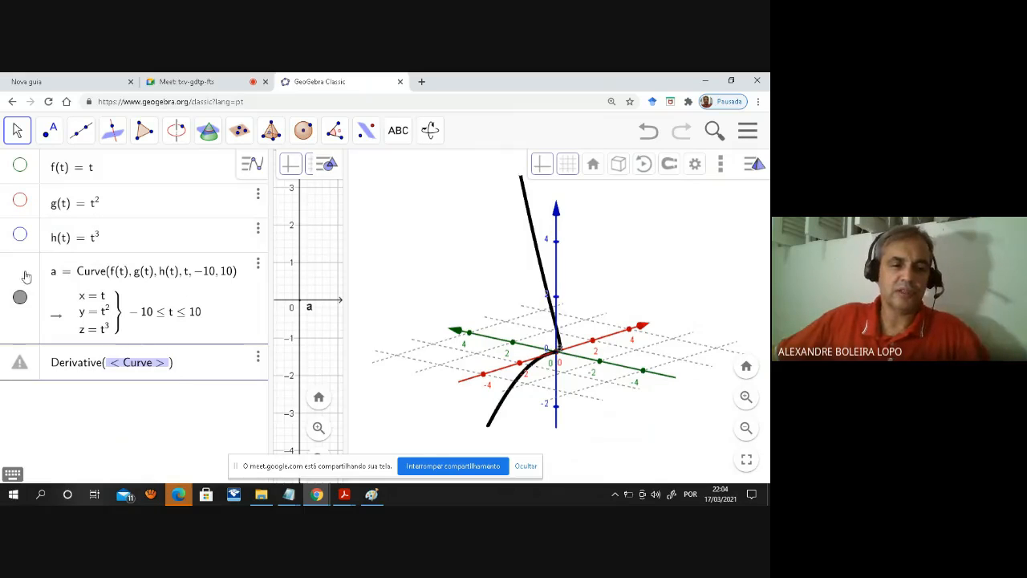
pyautogui.click(140, 330)
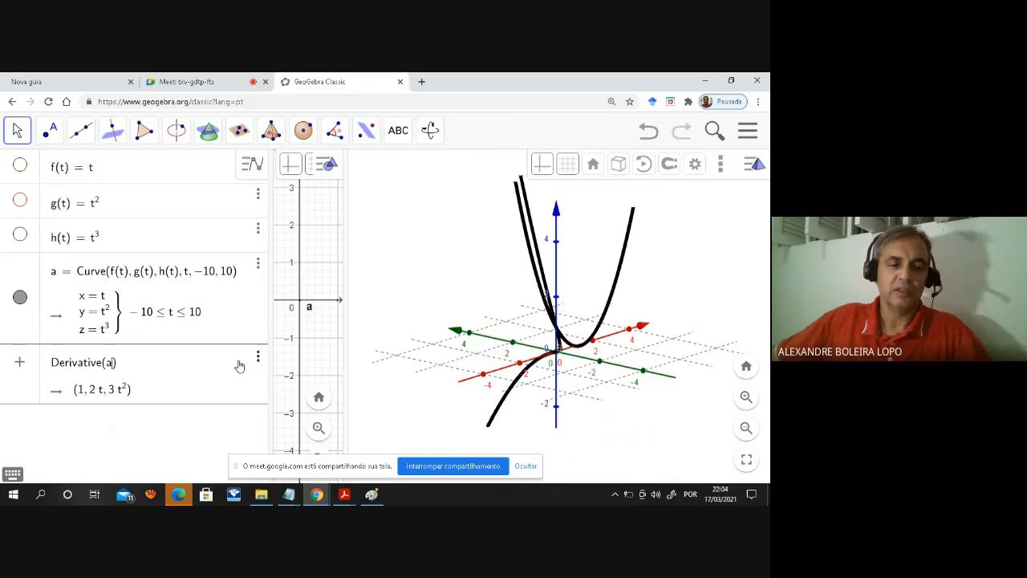
pyautogui.press('Return')
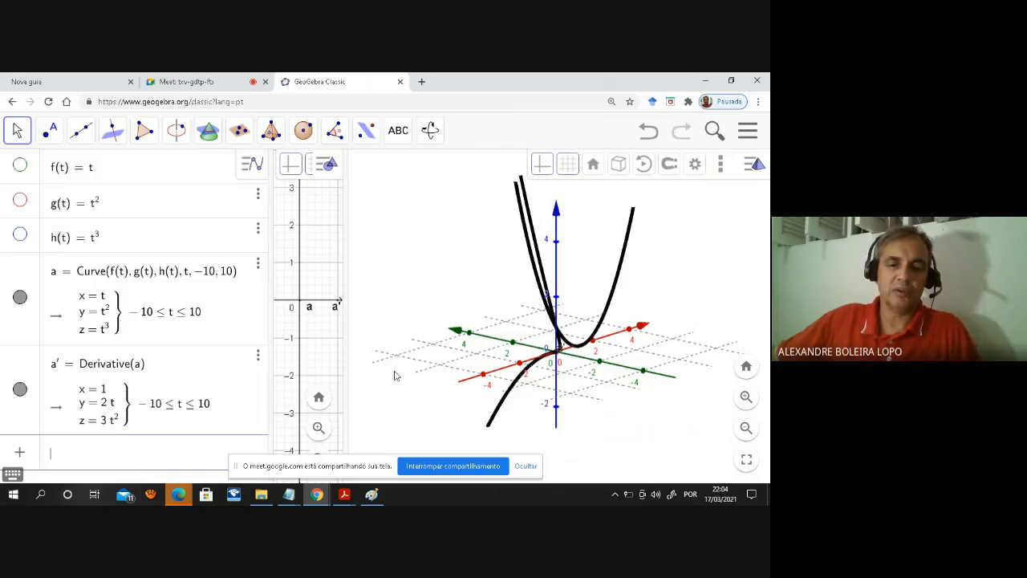
pyautogui.moveTo(448, 347)
pyautogui.mouseDown()
pyautogui.moveTo(463, 355)
pyautogui.moveTo(465, 346)
pyautogui.moveTo(453, 346)
pyautogui.mouseUp()
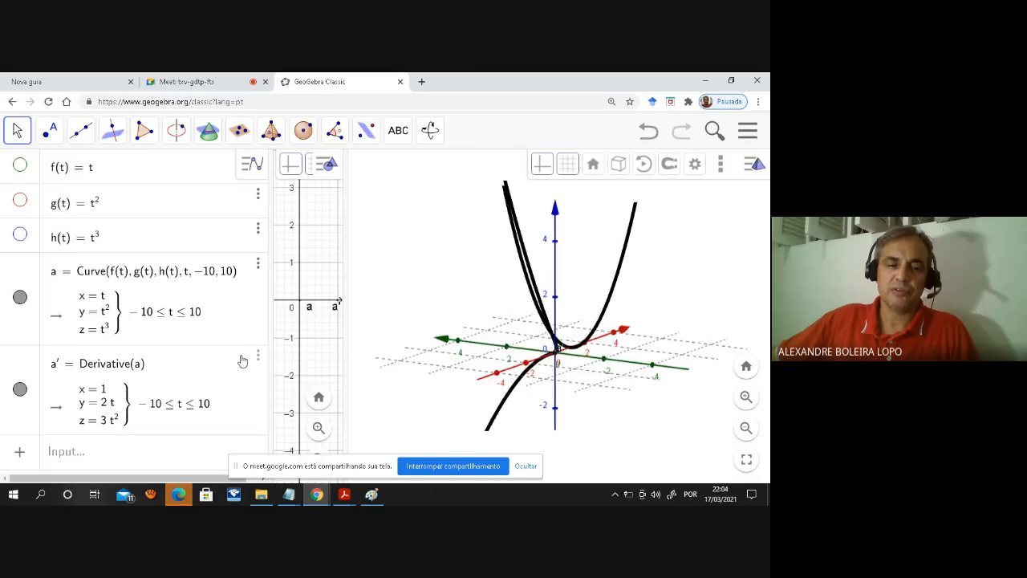
# Change the colour of the derivative curve a' to green and view both curves from another angle.
pyautogui.click(258, 358)
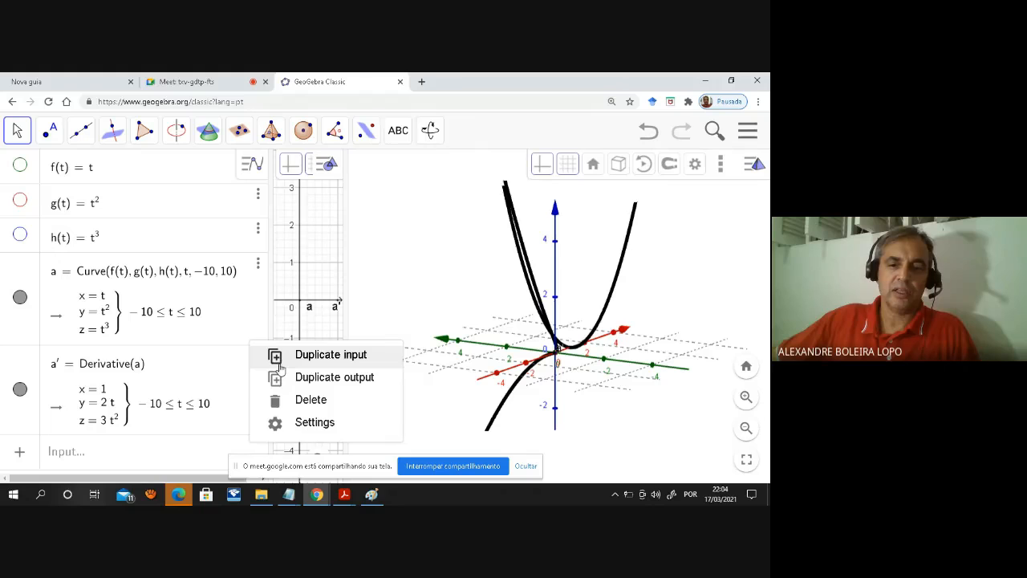
pyautogui.click(315, 423)
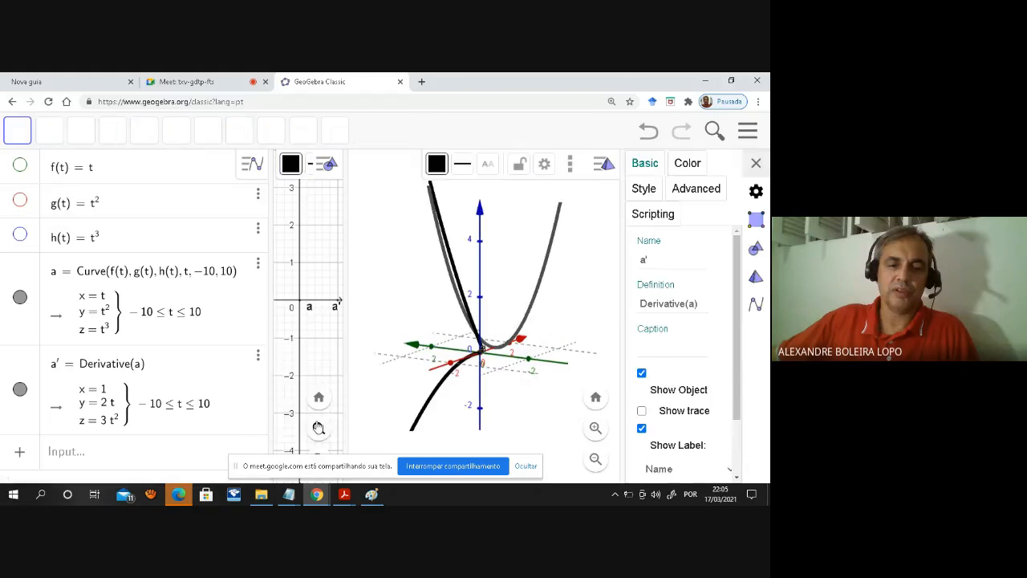
pyautogui.click(688, 165)
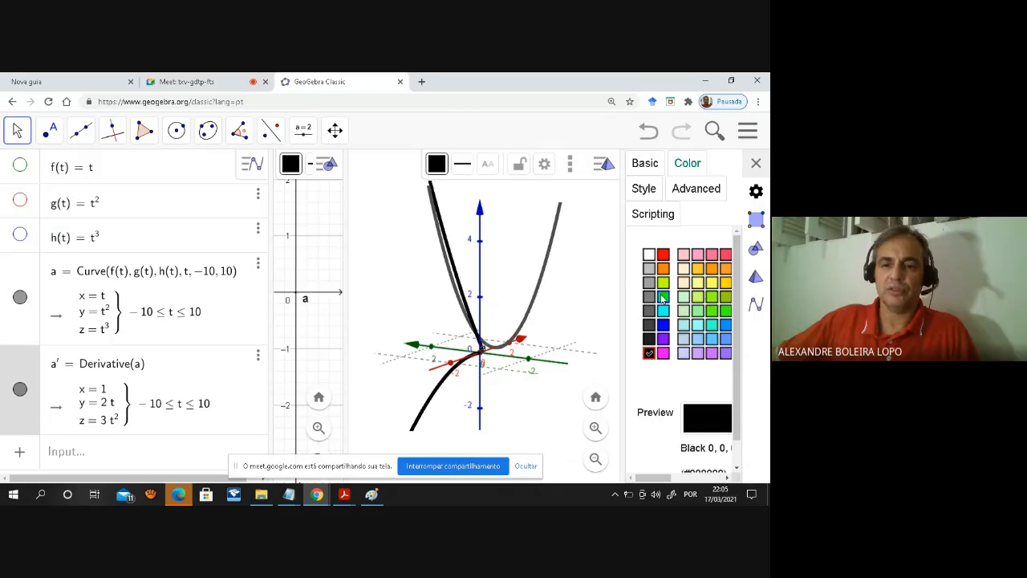
pyautogui.click(662, 297)
pyautogui.click(756, 163)
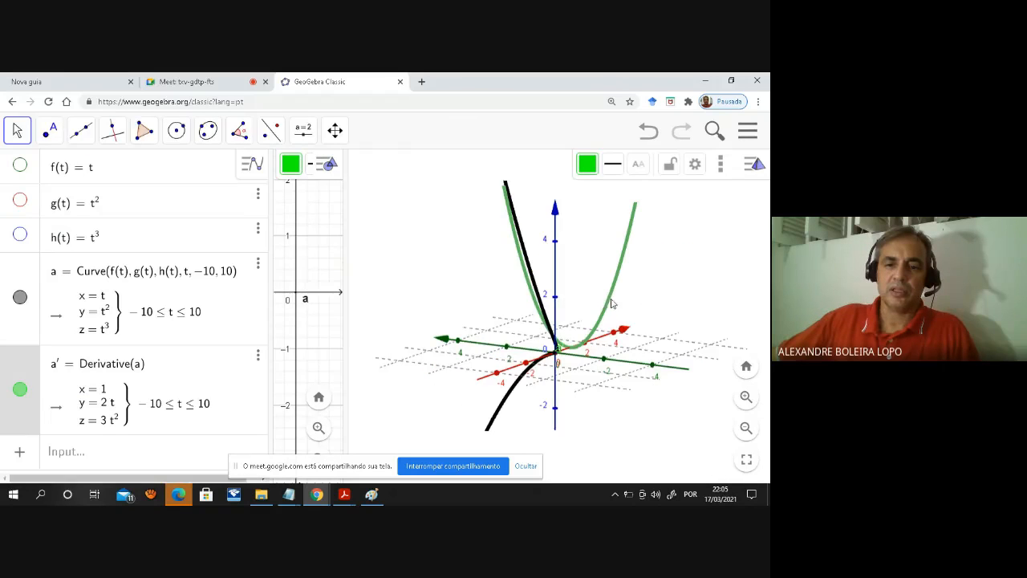
pyautogui.moveTo(612, 303); pyautogui.dragTo(565, 311)
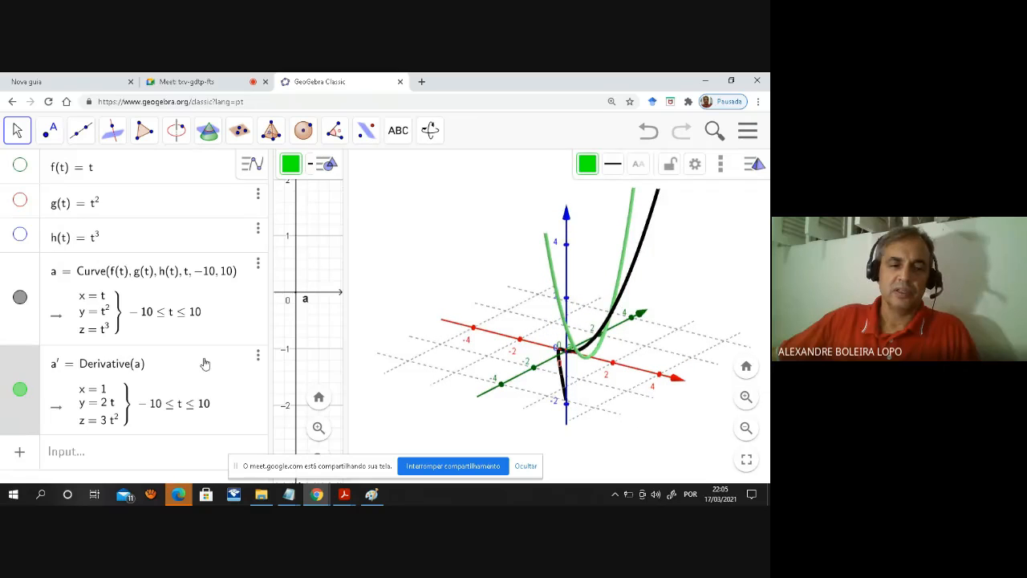
# Hide the derivative curve a' and reduce the browser page zoom by one level.
pyautogui.click(20, 390)
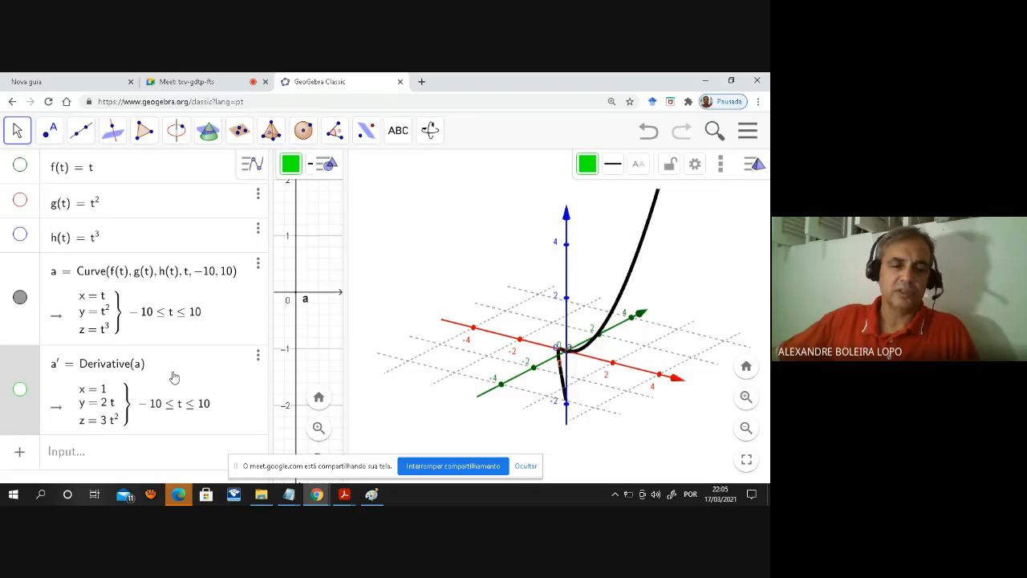
pyautogui.keyDown('ctrl'); pyautogui.scroll(-1, 170, 382); pyautogui.keyUp('ctrl')
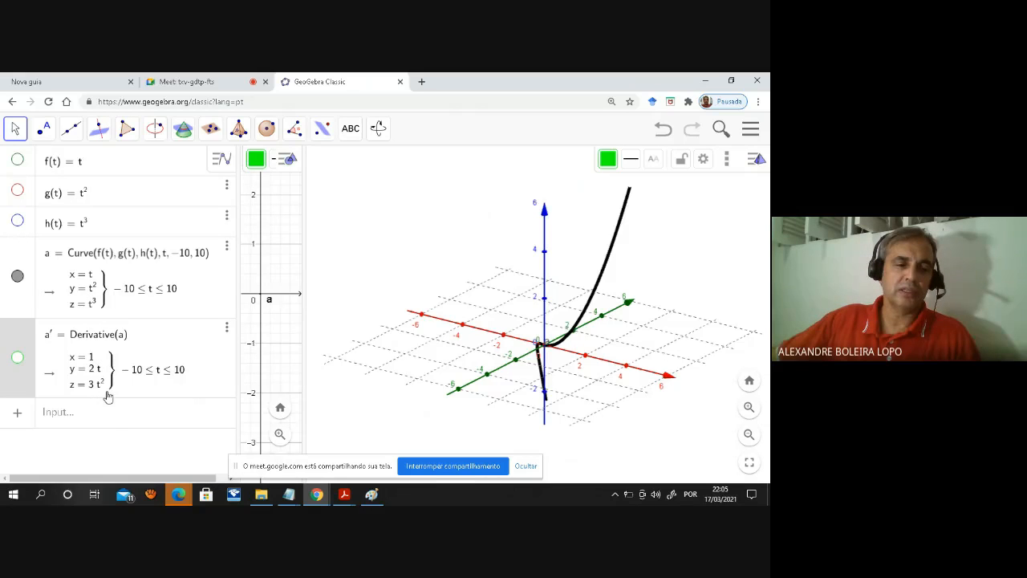
pyautogui.click(98, 424)
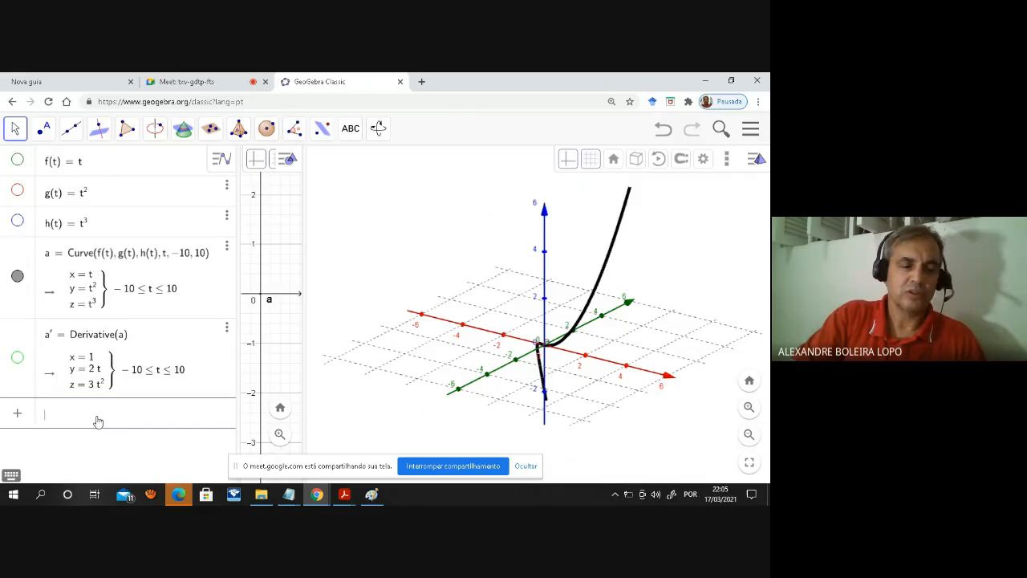
pyautogui.write('P = (')
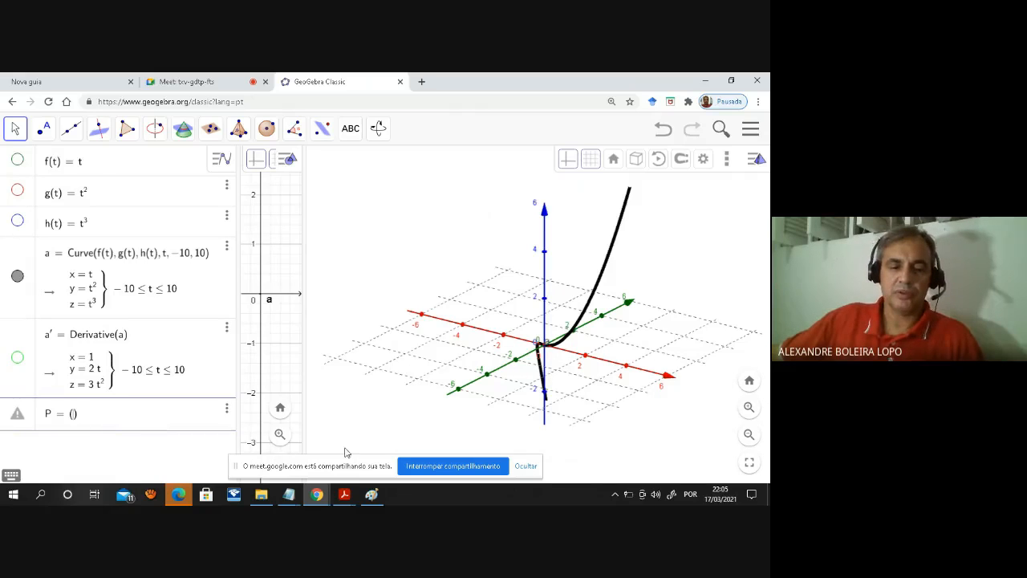
pyautogui.click(372, 493)
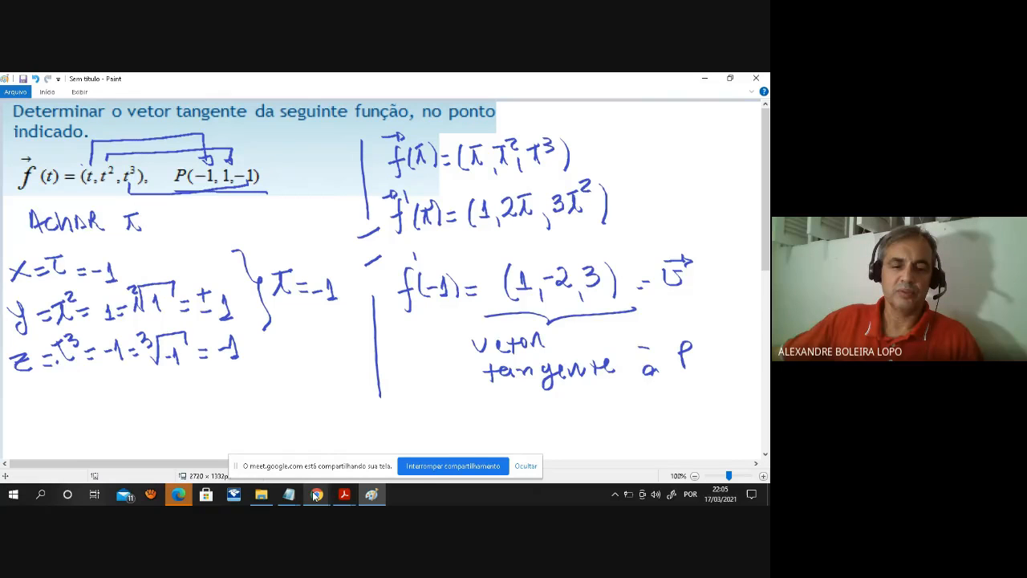
pyautogui.moveTo(317, 494)
pyautogui.click(217, 409)
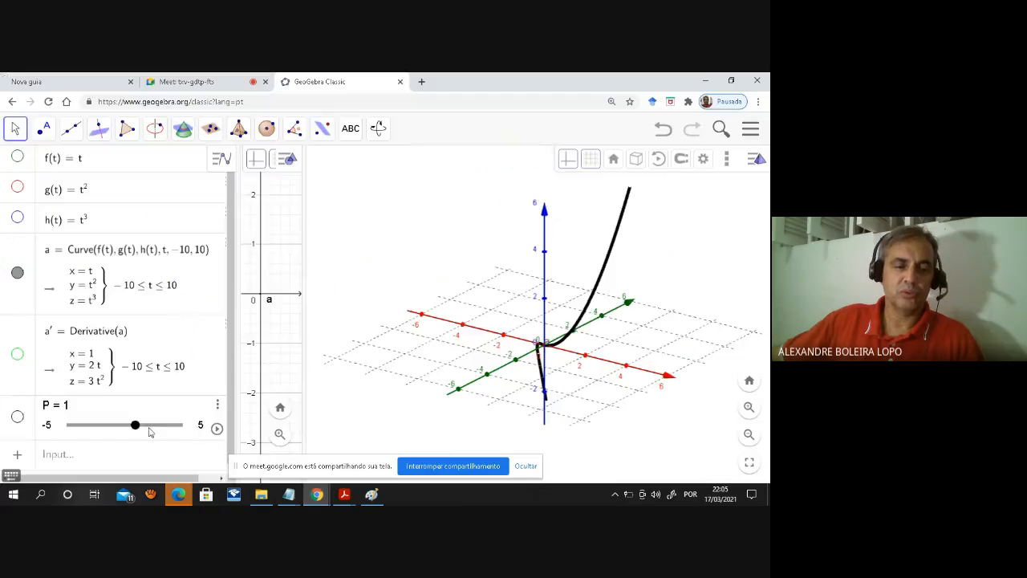
pyautogui.click(217, 410)
pyautogui.click(249, 423)
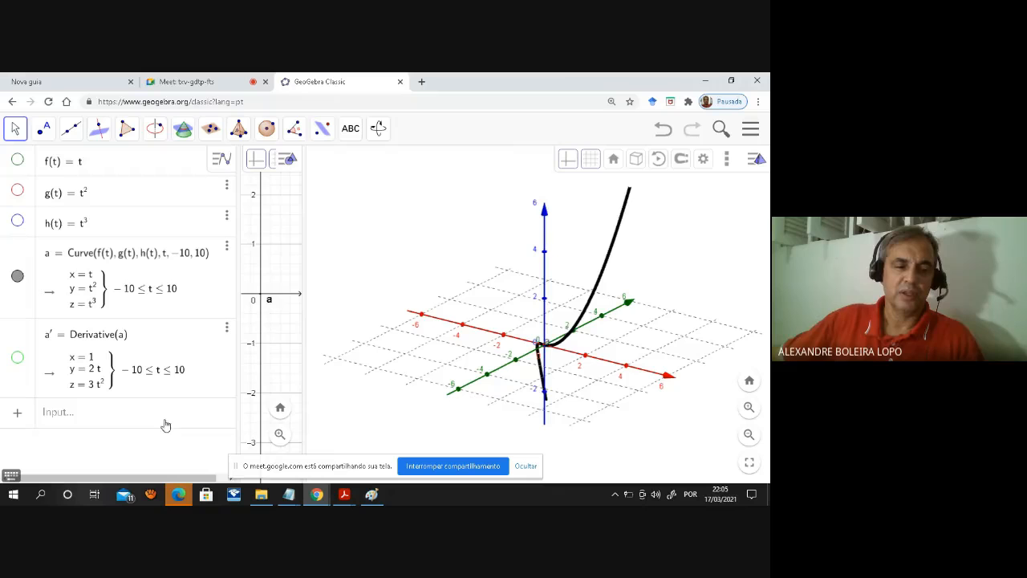
# Create the point P = (-1, 1, -1) on the curve.
pyautogui.click(134, 423)
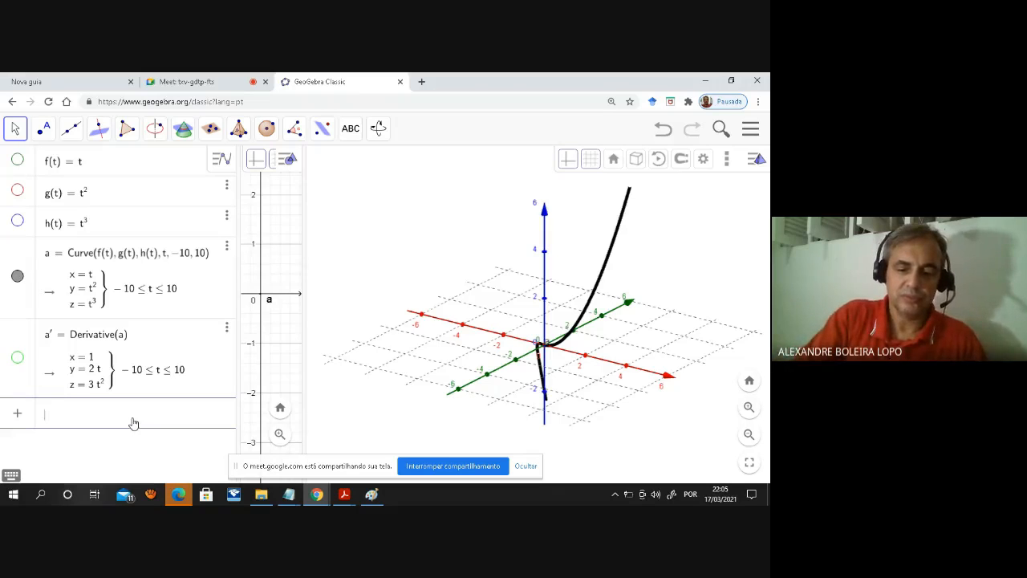
pyautogui.write('P = (')
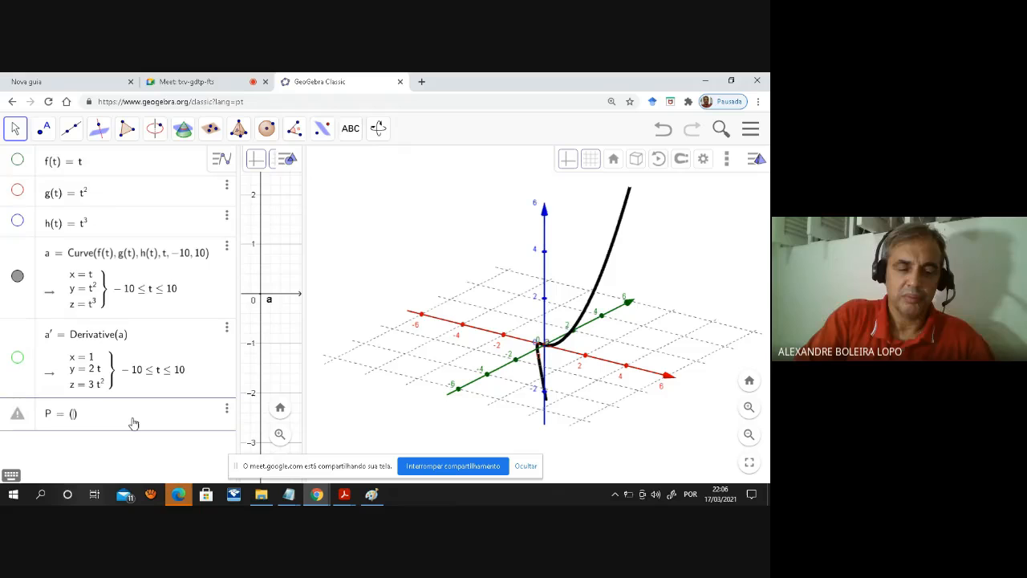
pyautogui.write('-1, 1')
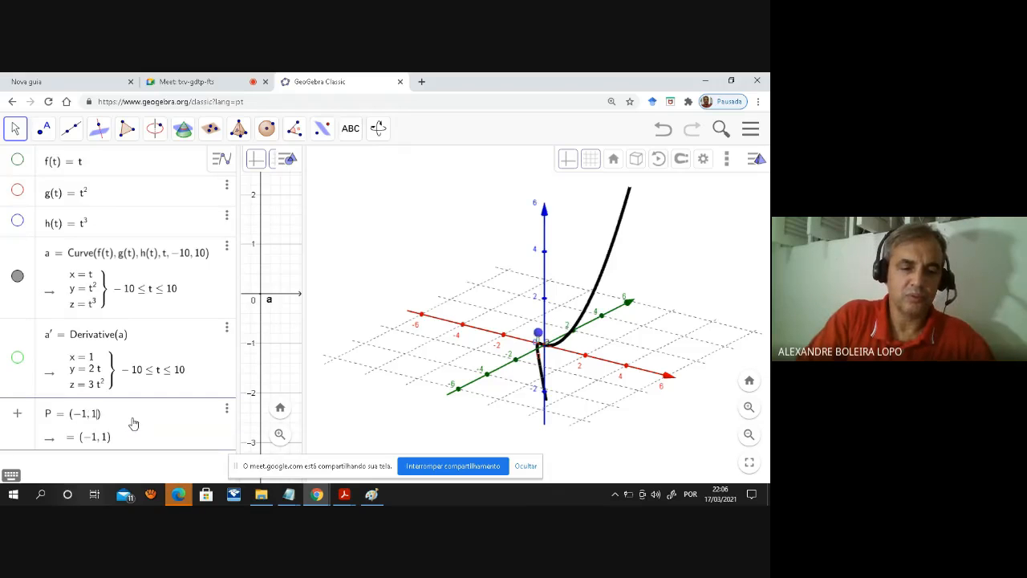
pyautogui.write(', -1')
pyautogui.press('Return')
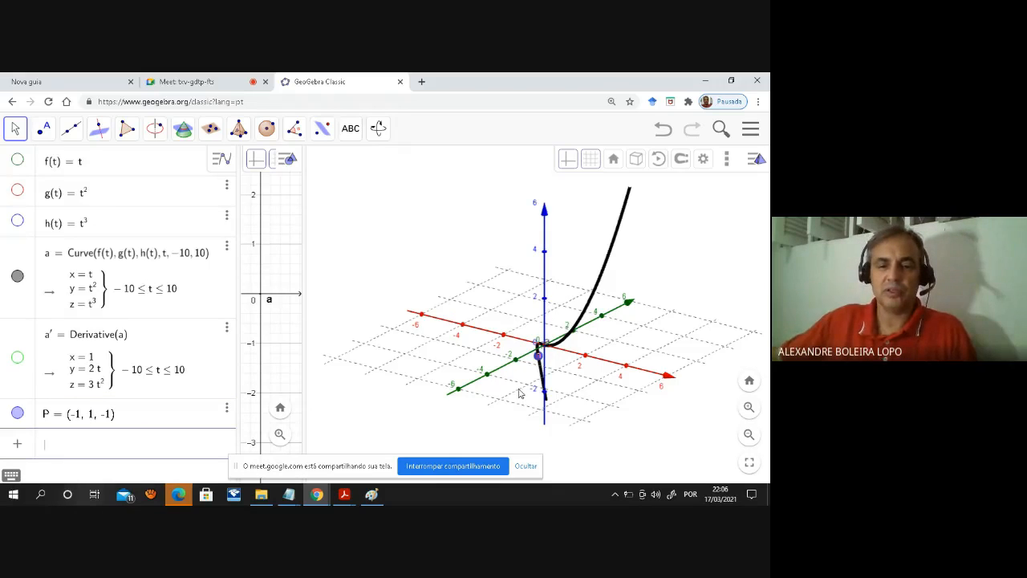
# Evaluate the derivative curve at t = -1 by entering a'(-1).
pyautogui.moveTo(519, 393); pyautogui.dragTo(619, 378)
pyautogui.click(103, 451)
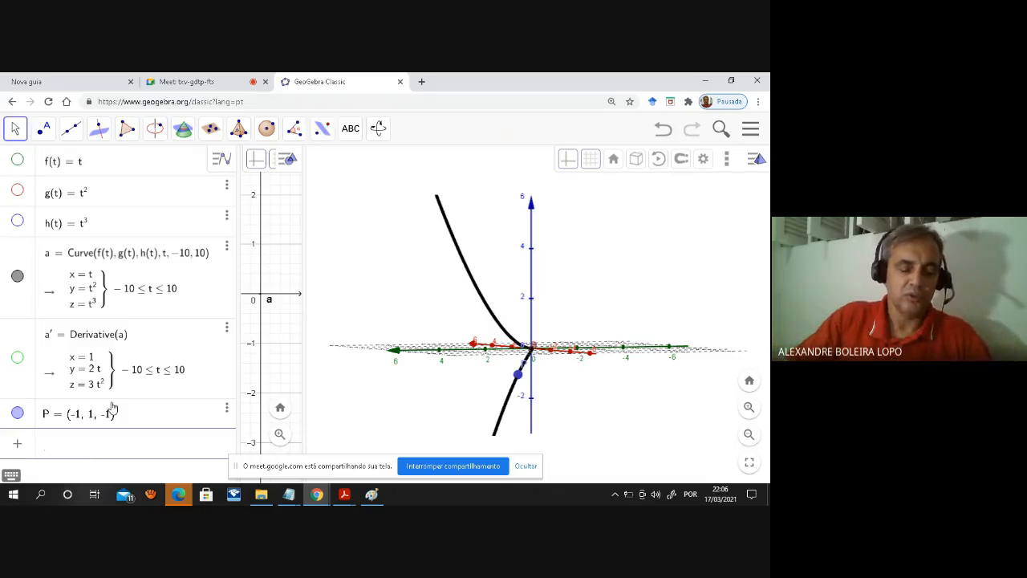
pyautogui.write('a"')
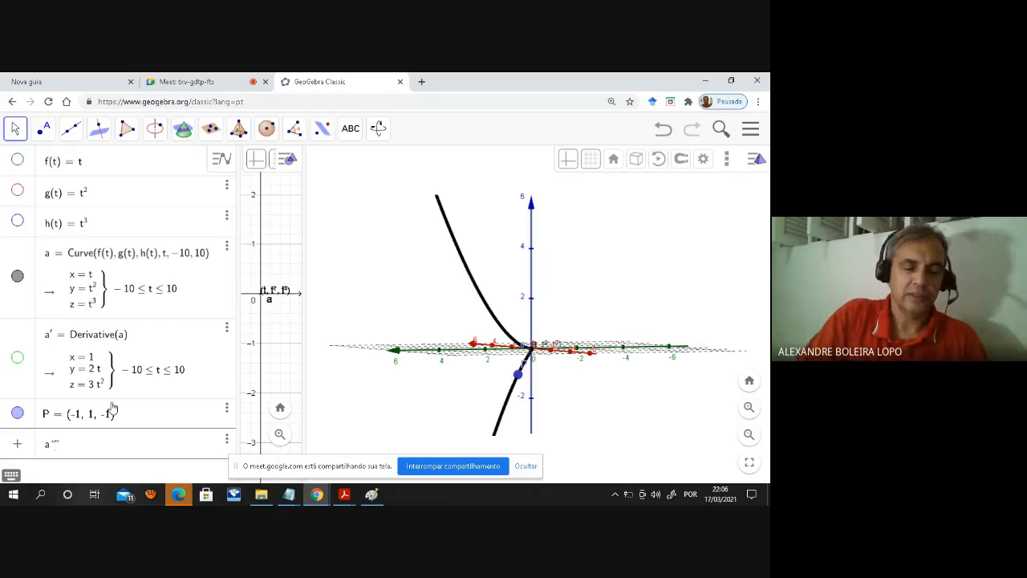
pyautogui.press('BackSpace')
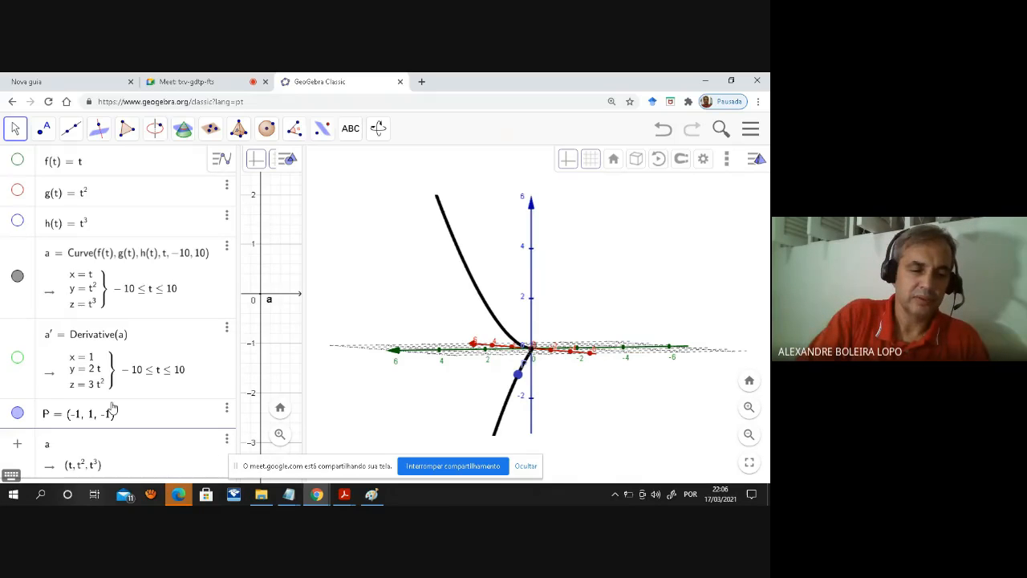
pyautogui.write("'")
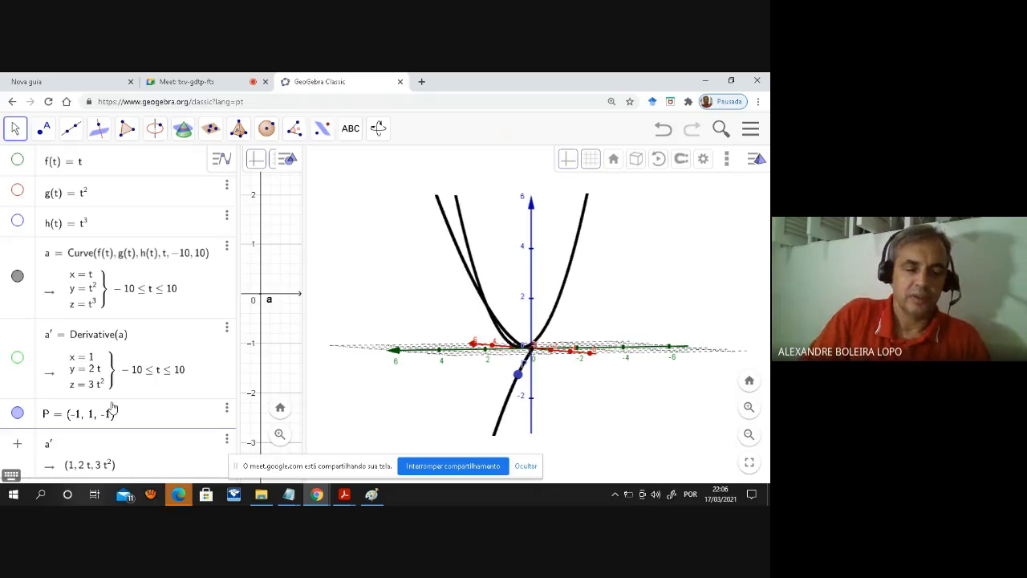
pyautogui.write('(')
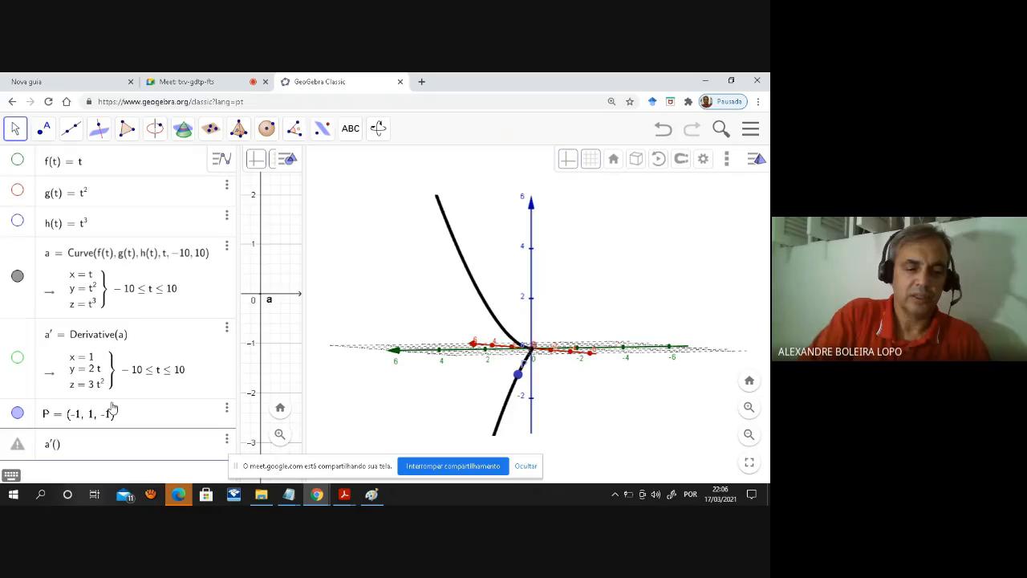
pyautogui.write('-1')
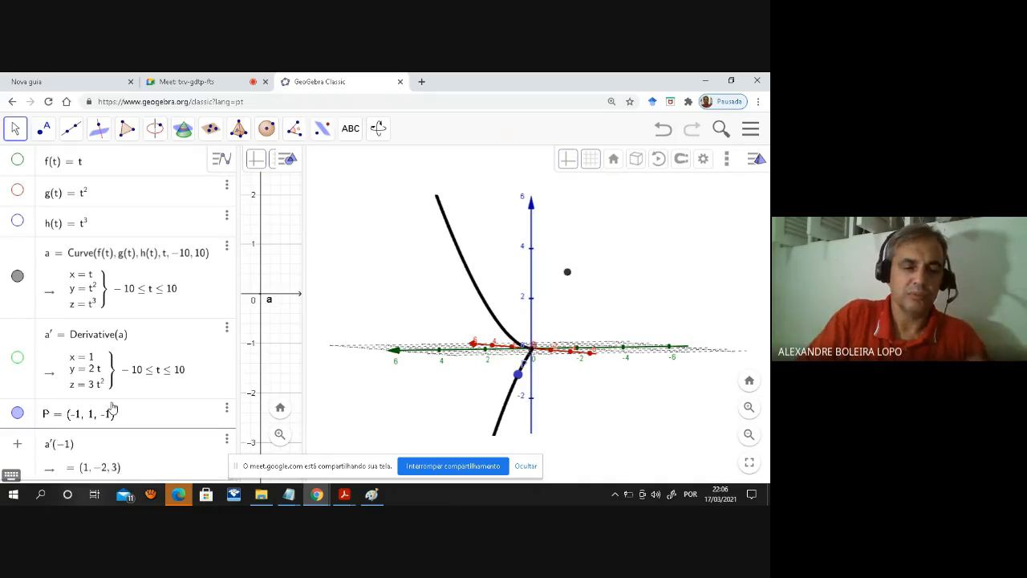
pyautogui.press('Return')
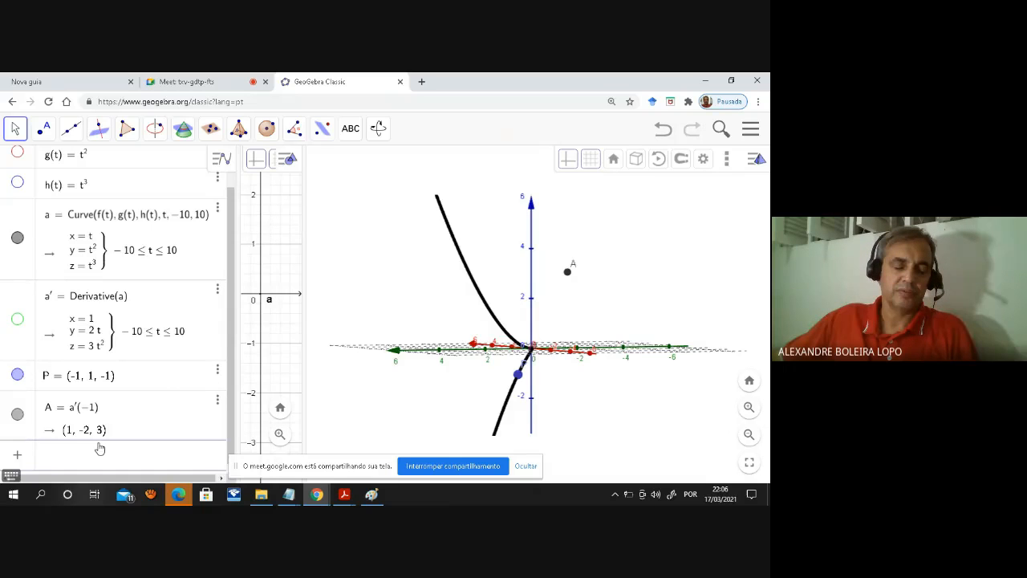
# Create the tangent vector v = (1, -2, 3).
pyautogui.moveTo(592, 321)
pyautogui.mouseDown()
pyautogui.moveTo(576, 307)
pyautogui.moveTo(622, 321)
pyautogui.moveTo(593, 323)
pyautogui.mouseUp()
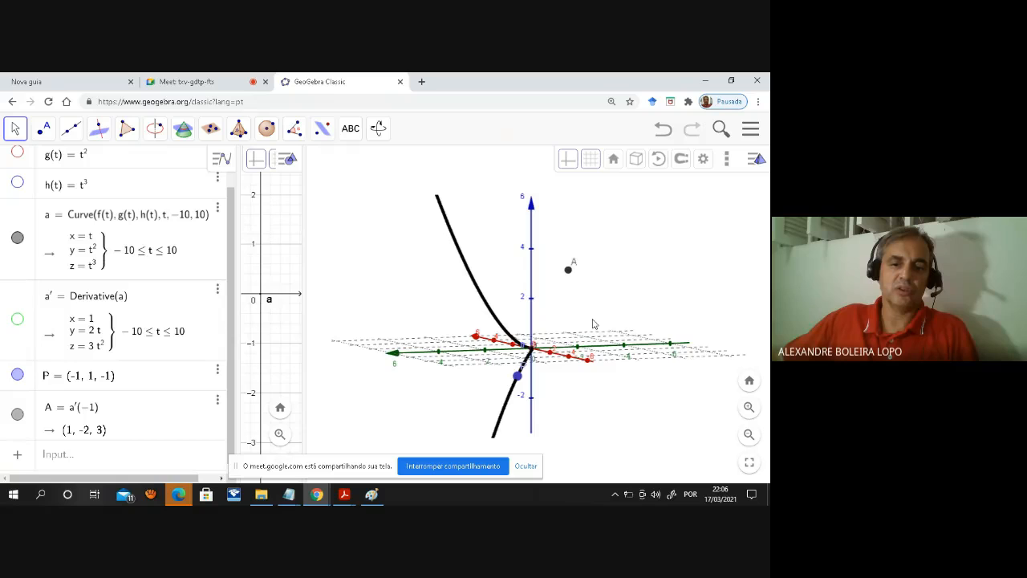
pyautogui.click(101, 457)
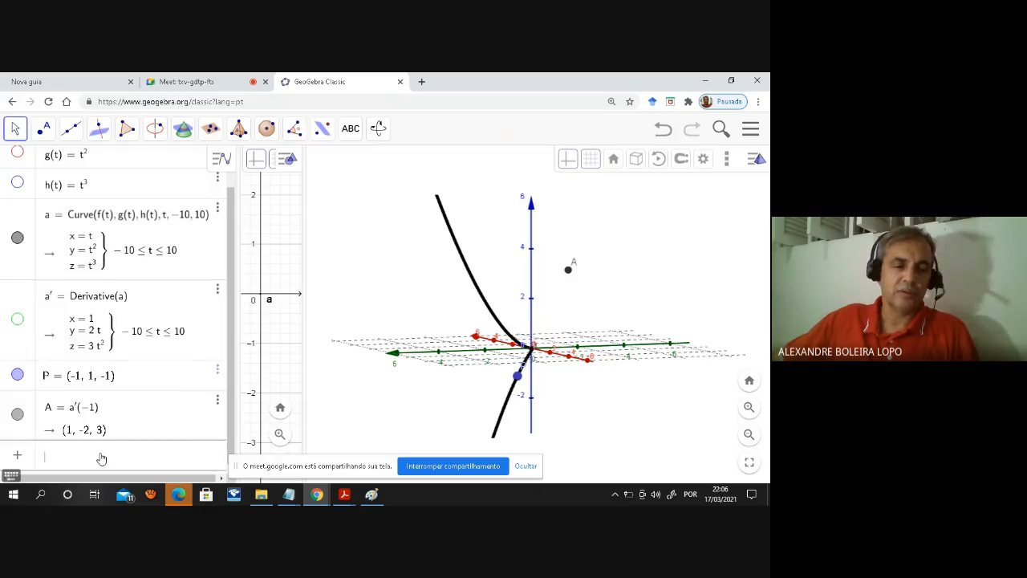
pyautogui.write('v=')
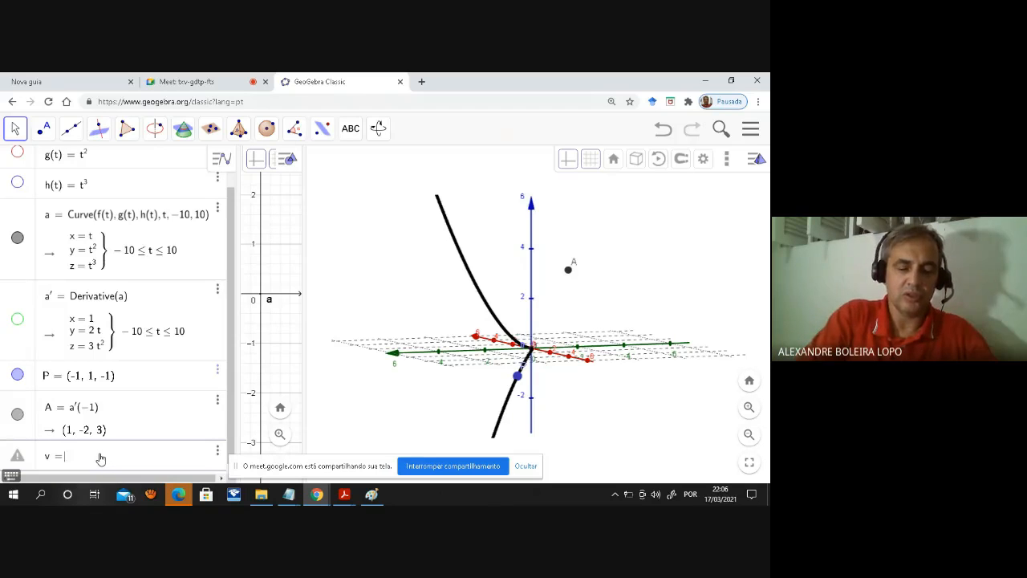
pyautogui.write('(')
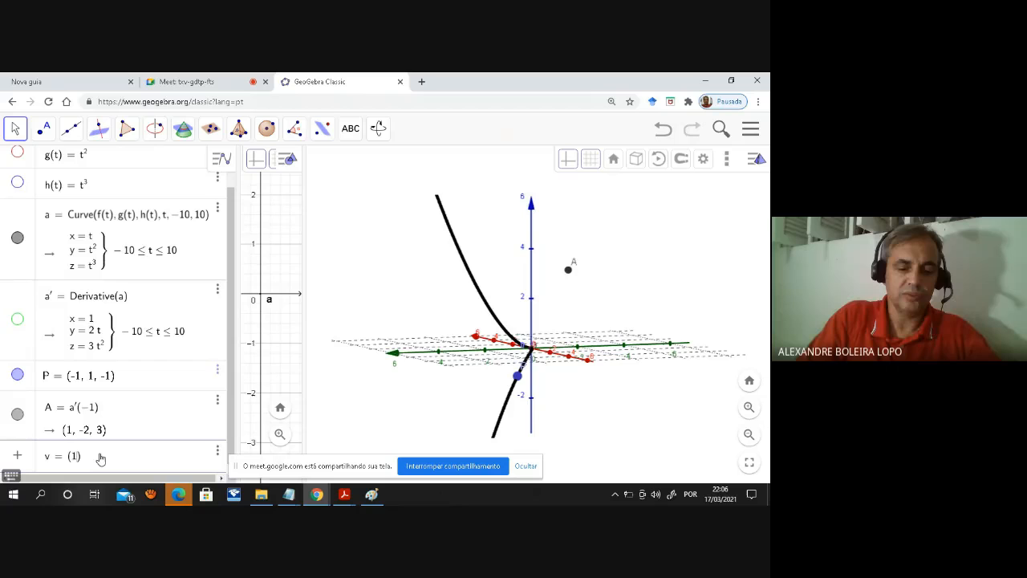
pyautogui.write('1,-2')
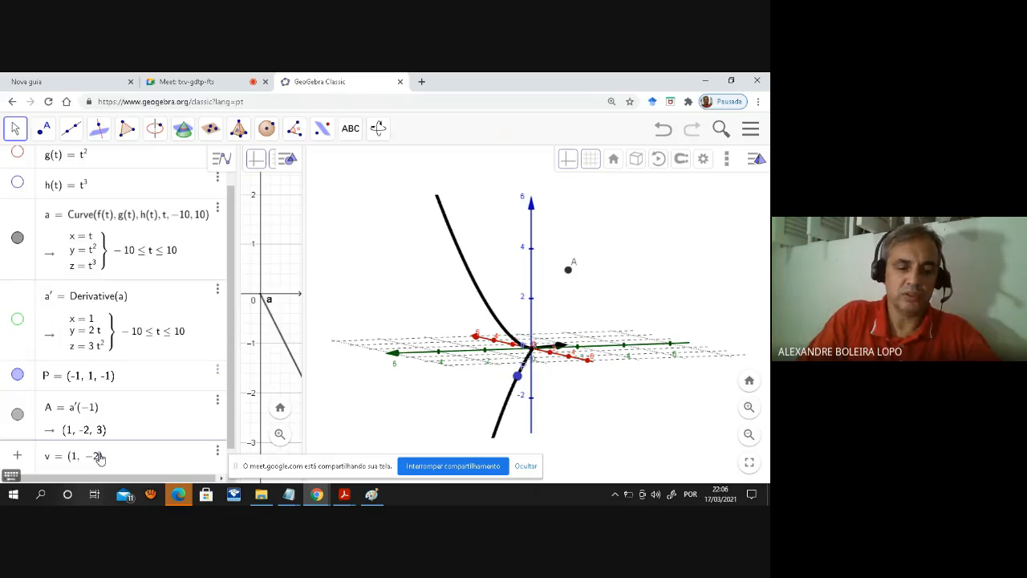
pyautogui.write(',3')
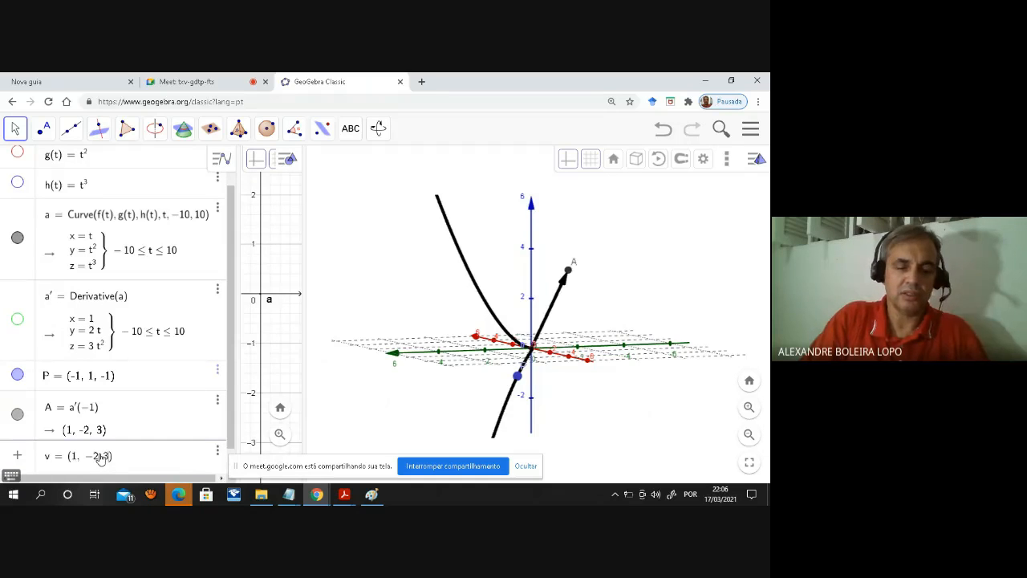
pyautogui.press('Return')
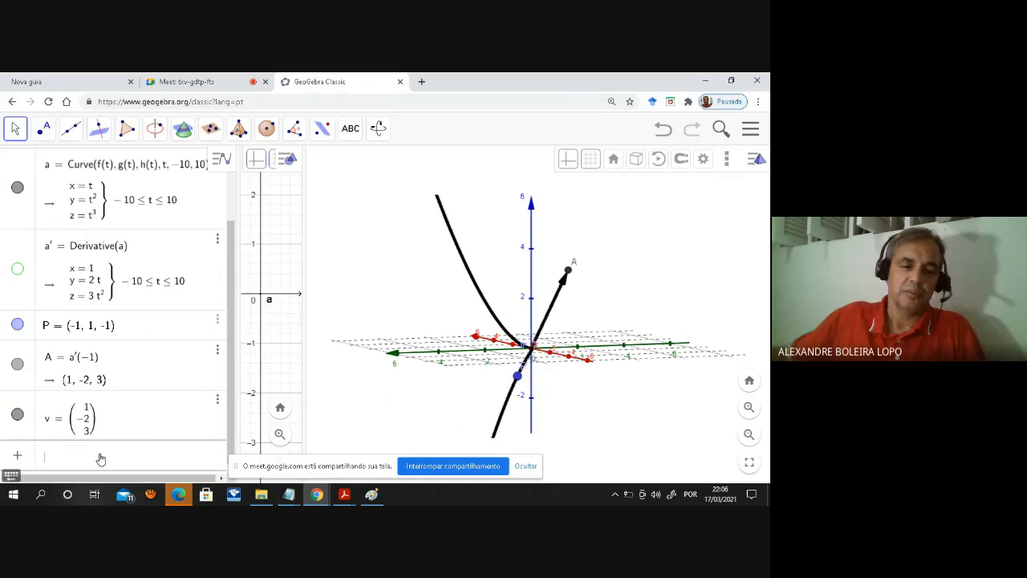
# Change the colour of vector v to red in its settings and close the settings.
pyautogui.click(217, 399)
pyautogui.click(268, 439)
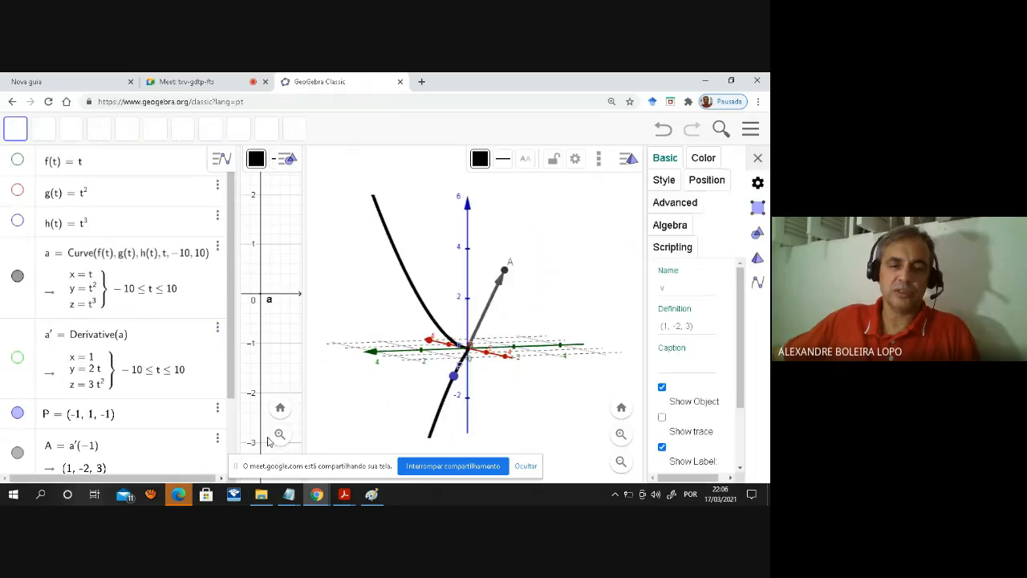
pyautogui.click(698, 161)
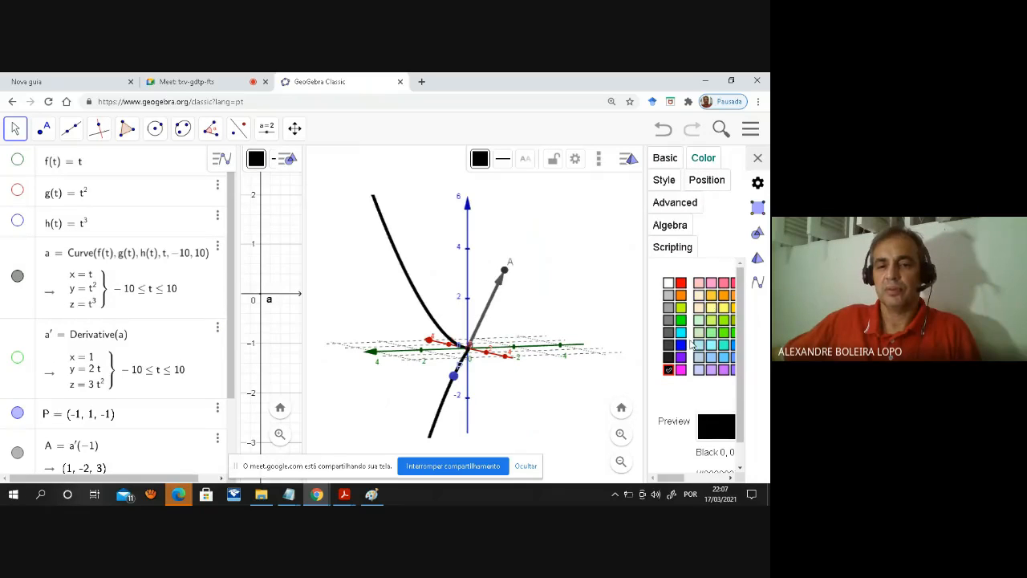
pyautogui.click(681, 285)
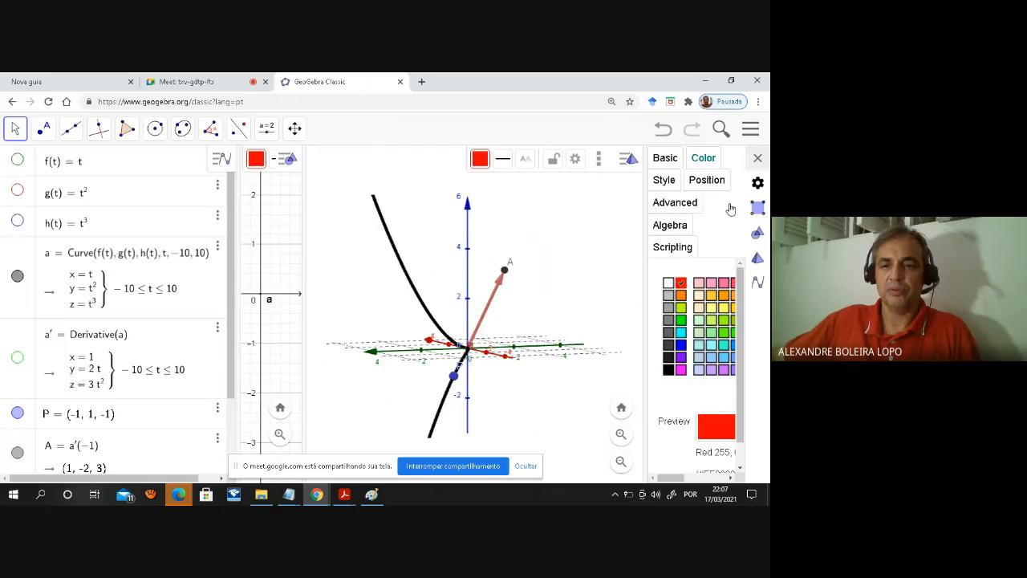
pyautogui.click(758, 159)
# Examine curve a, point P and vector v from several angles, toggling the visibility of vector v off and on.
pyautogui.moveTo(653, 298); pyautogui.dragTo(522, 294)
pyautogui.moveTo(461, 305); pyautogui.dragTo(445, 291)
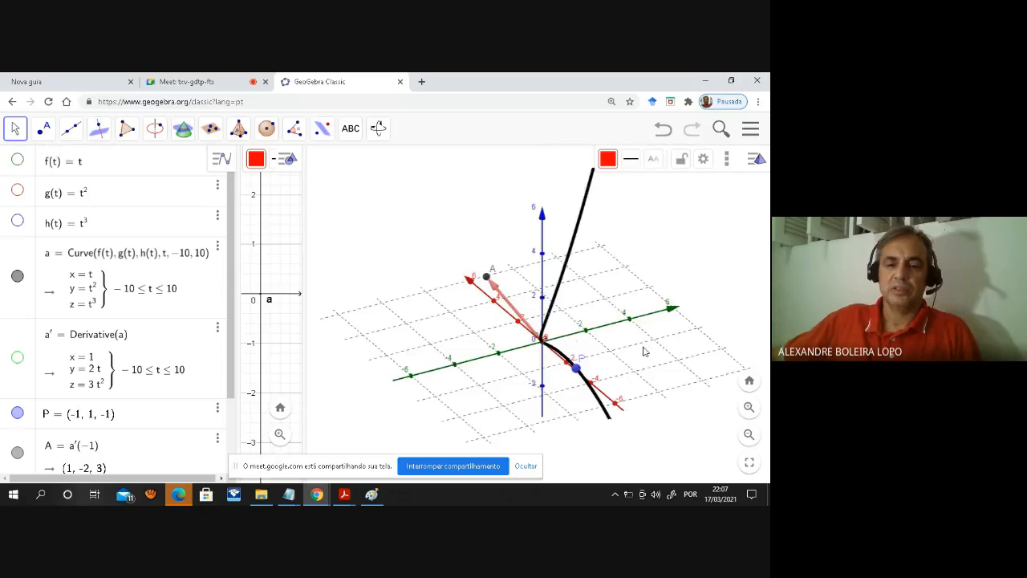
pyautogui.moveTo(644, 351); pyautogui.dragTo(542, 399)
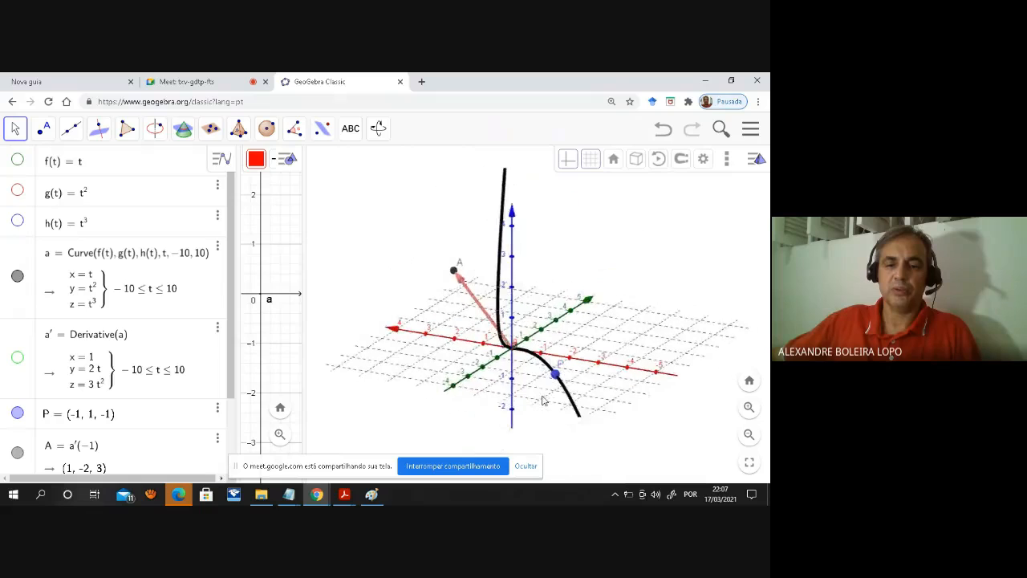
pyautogui.click(556, 376)
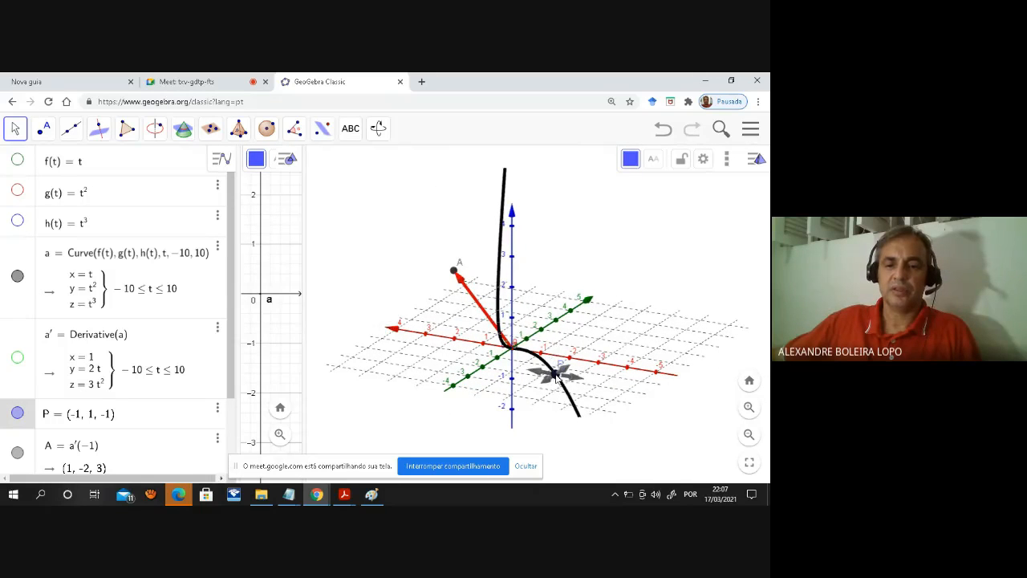
pyautogui.moveTo(628, 359); pyautogui.dragTo(531, 366)
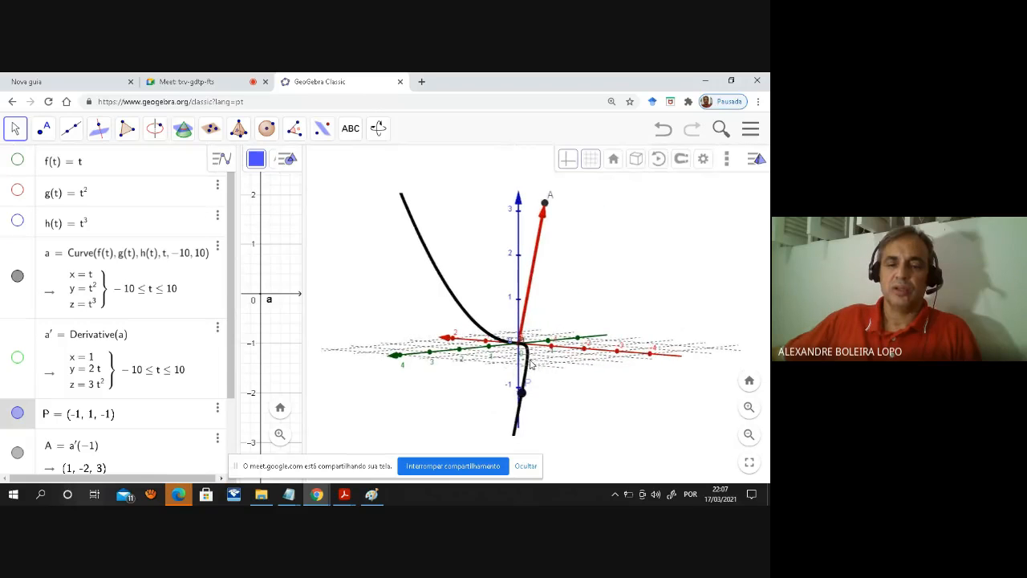
pyautogui.scroll(-3, 128, 450)
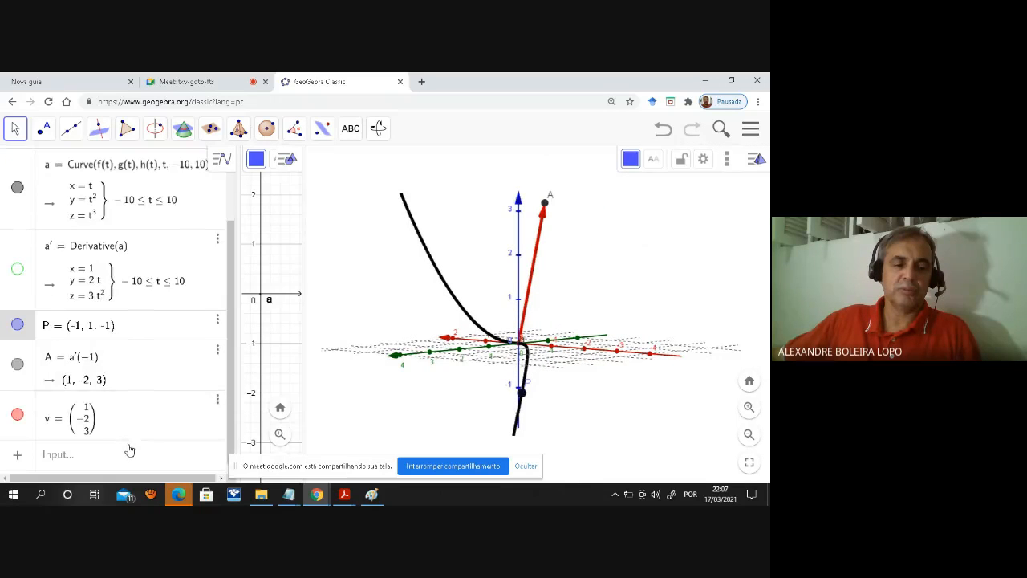
pyautogui.click(17, 415)
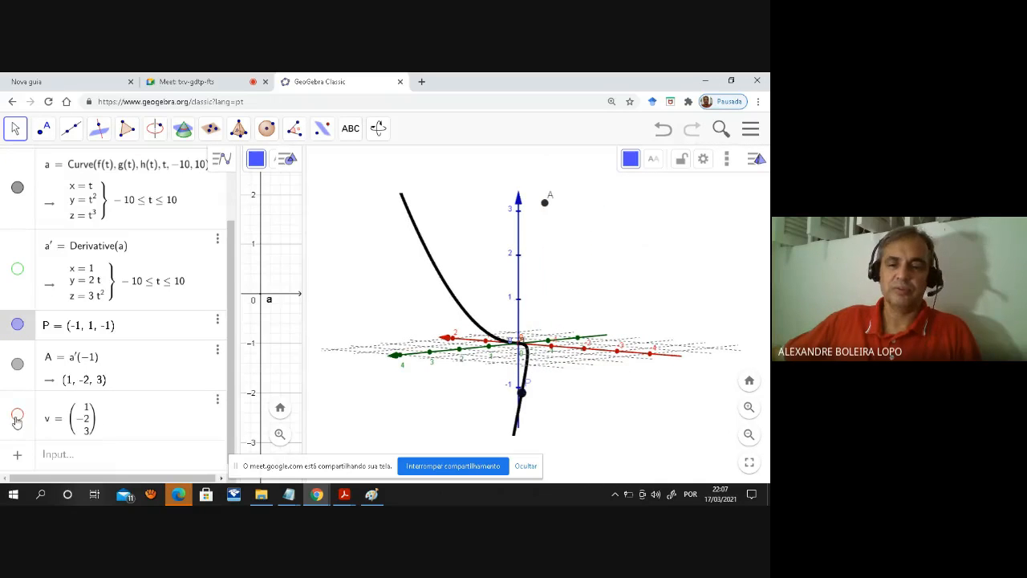
pyautogui.click(17, 415)
pyautogui.click(17, 415)
pyautogui.click(17, 415)
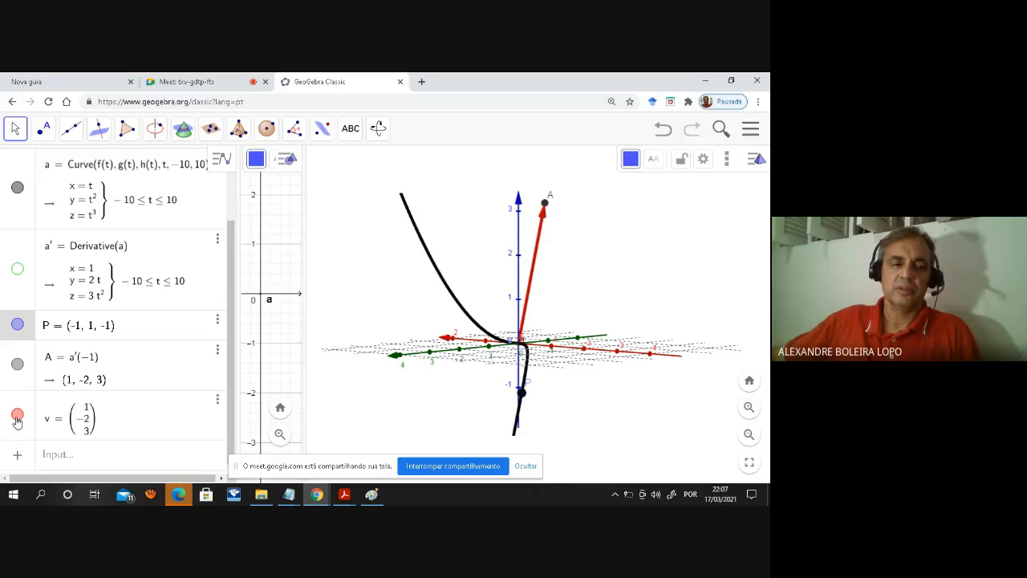
pyautogui.click(17, 417)
pyautogui.click(17, 416)
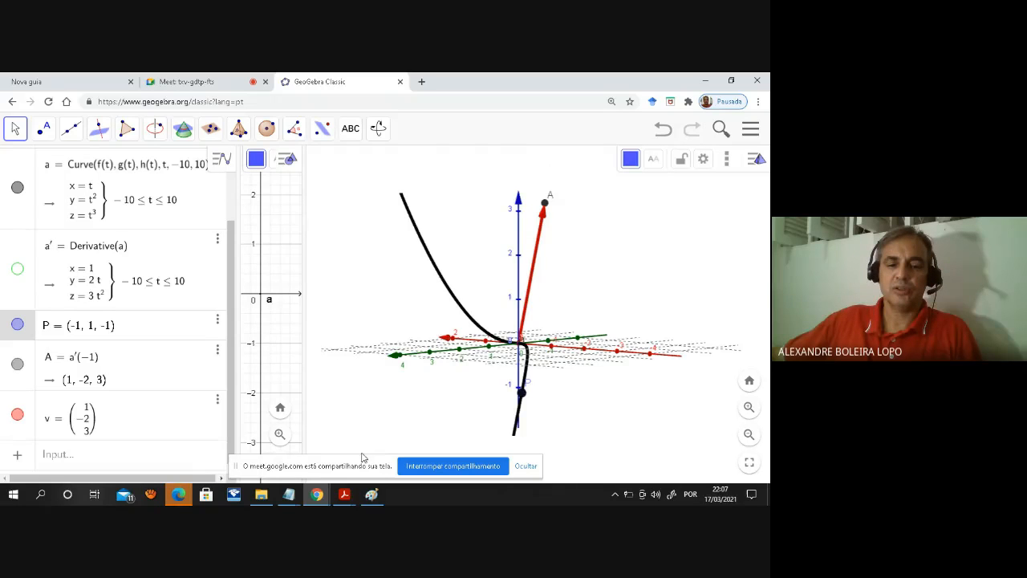
# Switch to Paint to review the handwritten solution, and return to GeoGebra to view the curve and vector from another angle.
pyautogui.click(371, 494)
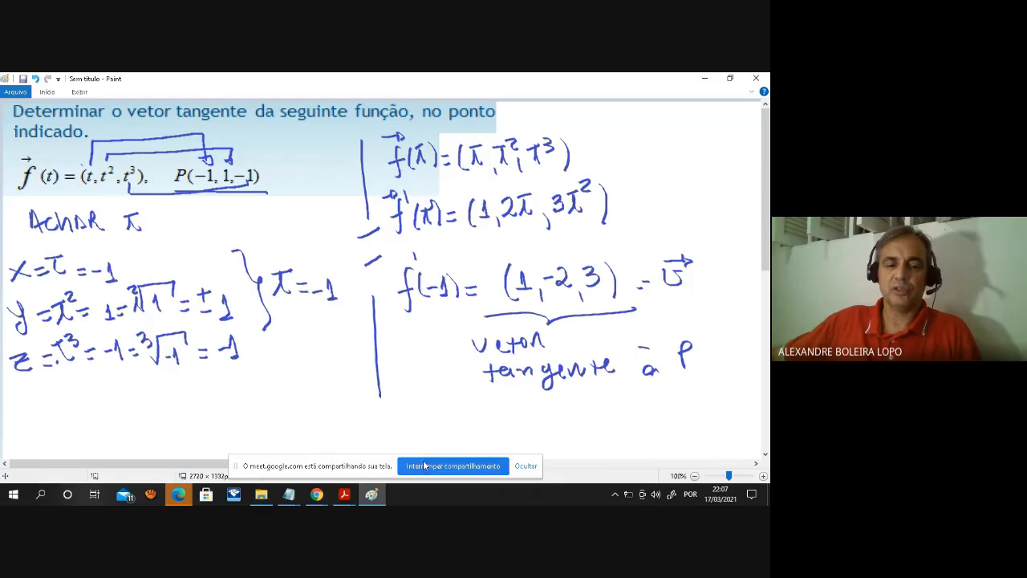
pyautogui.click(316, 498)
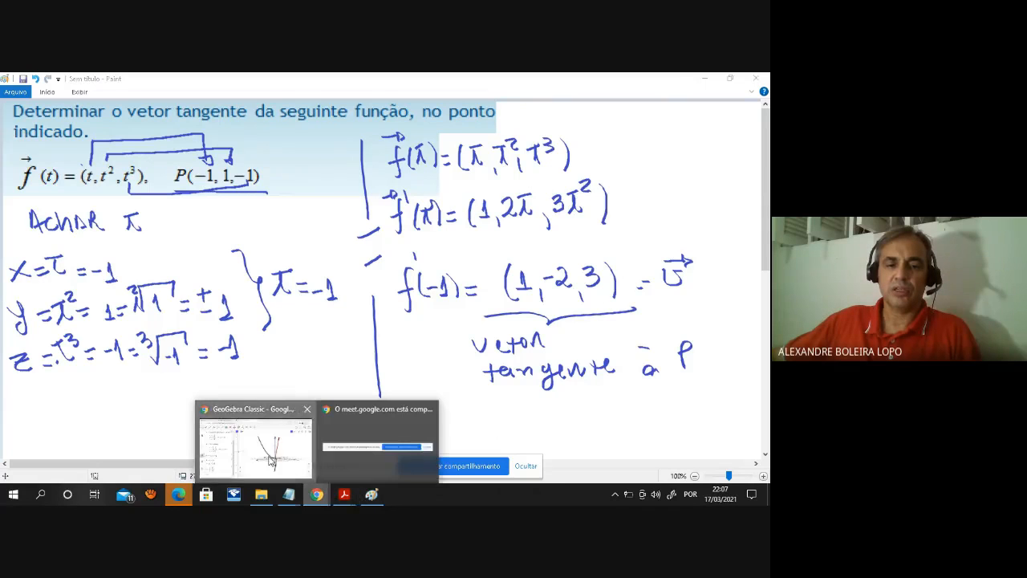
pyautogui.click(270, 459)
pyautogui.moveTo(407, 395); pyautogui.dragTo(438, 394)
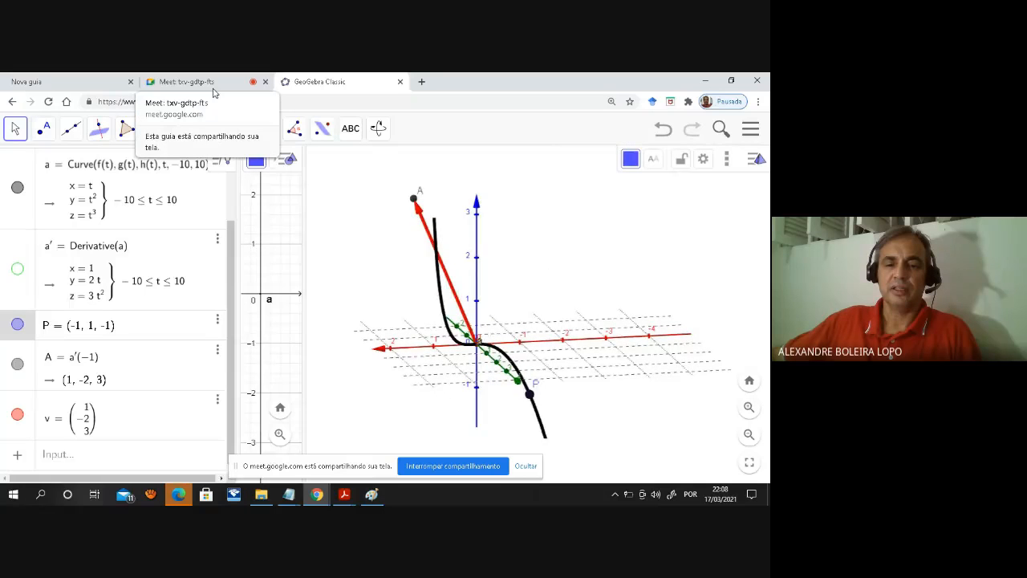
# Switch to the Google Meet call and stop the meeting recording.
pyautogui.click(212, 83)
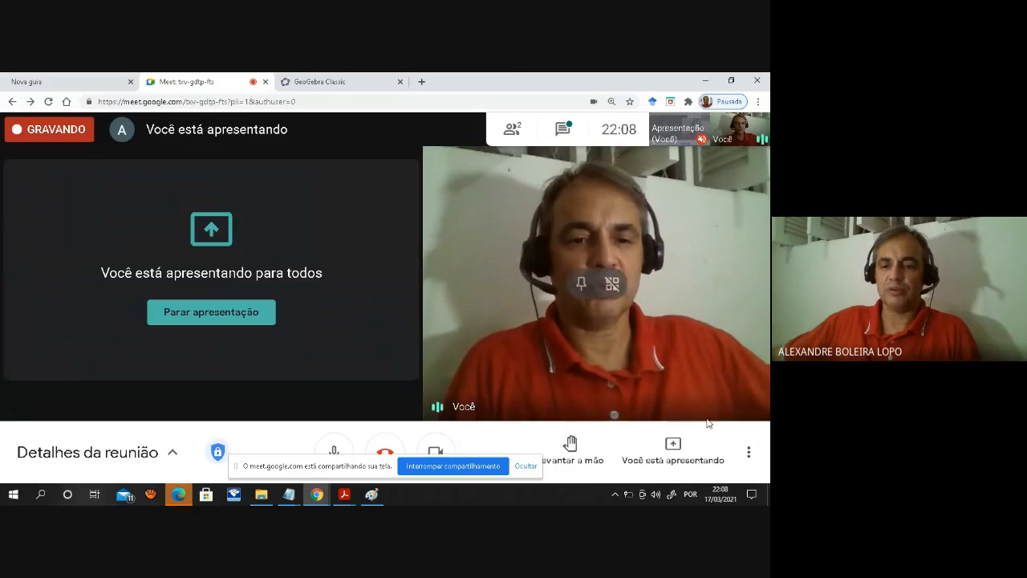
pyautogui.click(747, 455)
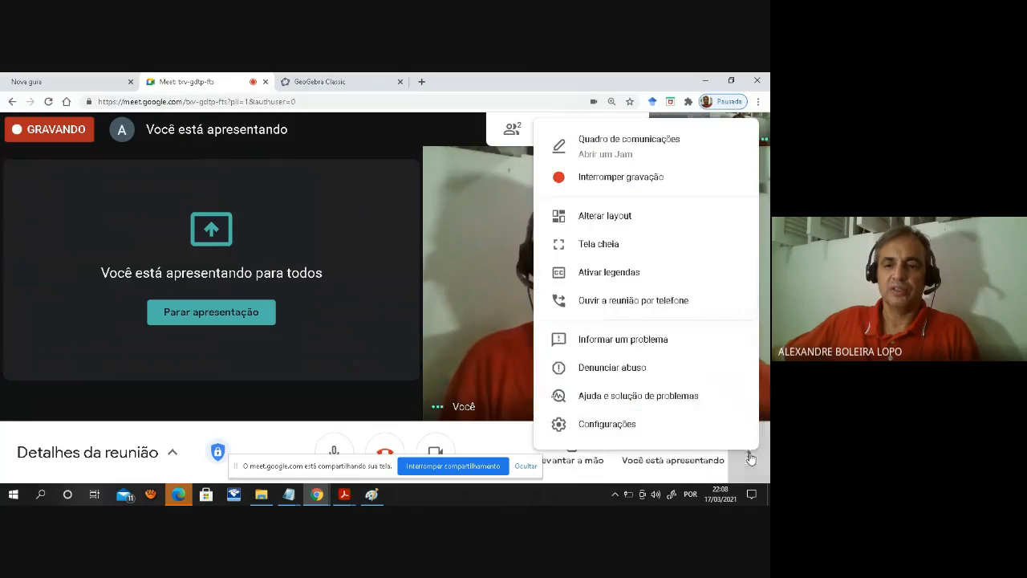
pyautogui.click(628, 178)
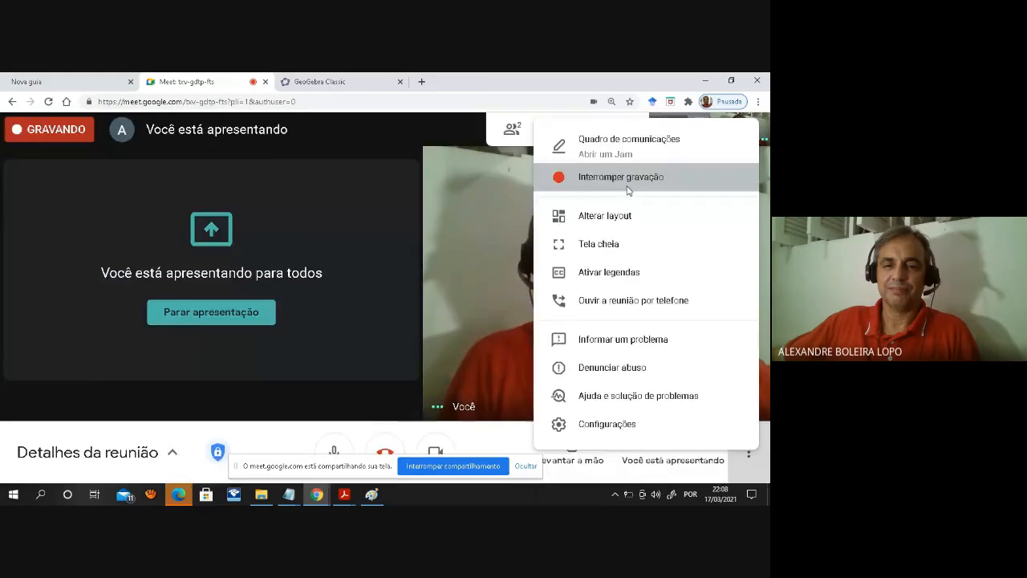